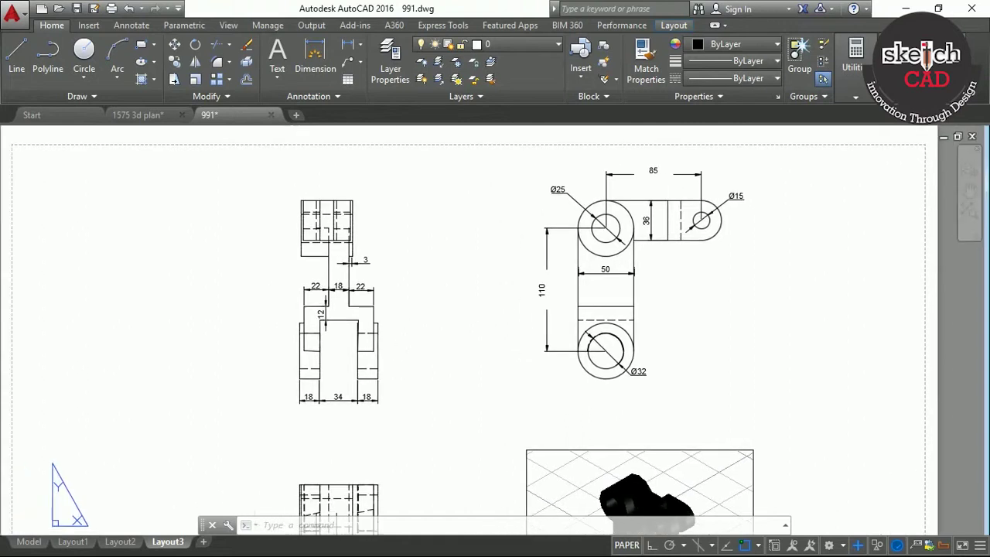
- Pan and zoom around the 991.dwg sheet to look over its views
scroll(427, 334, "up", 2)
scroll(427, 334, "down", 2)
middle_click_drag(436, 374, 490, 323)
middle_click_drag(484, 389, 470, 291)
scroll(418, 256, "down", 1)
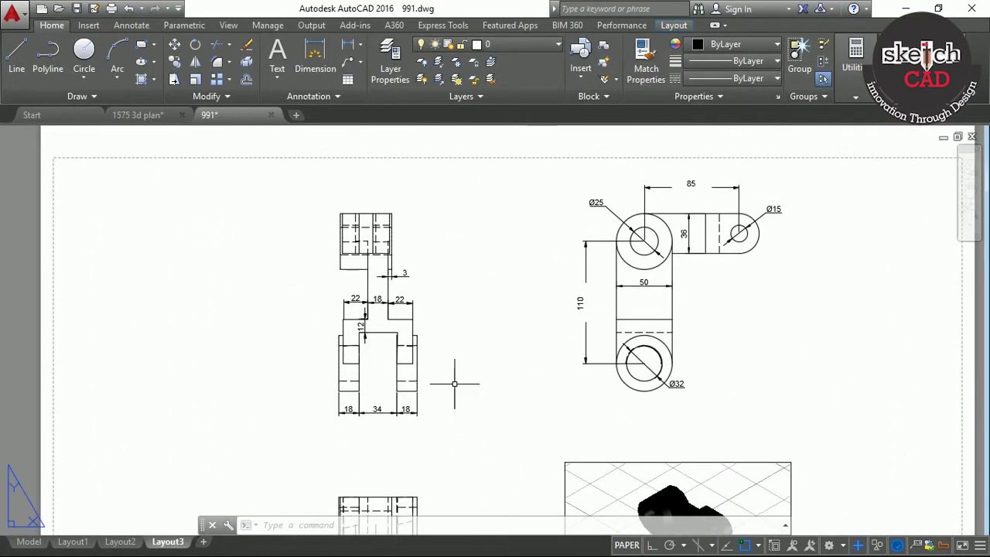
scroll(368, 214, "up", 5)
middle_click_drag(447, 422, 450, 315)
scroll(526, 292, "down", 2)
mouse_move(551, 318)
middle_mouse_down()
mouse_move(340, 331)
mouse_move(422, 258)
middle_mouse_up()
scroll(380, 309, "down", 2)
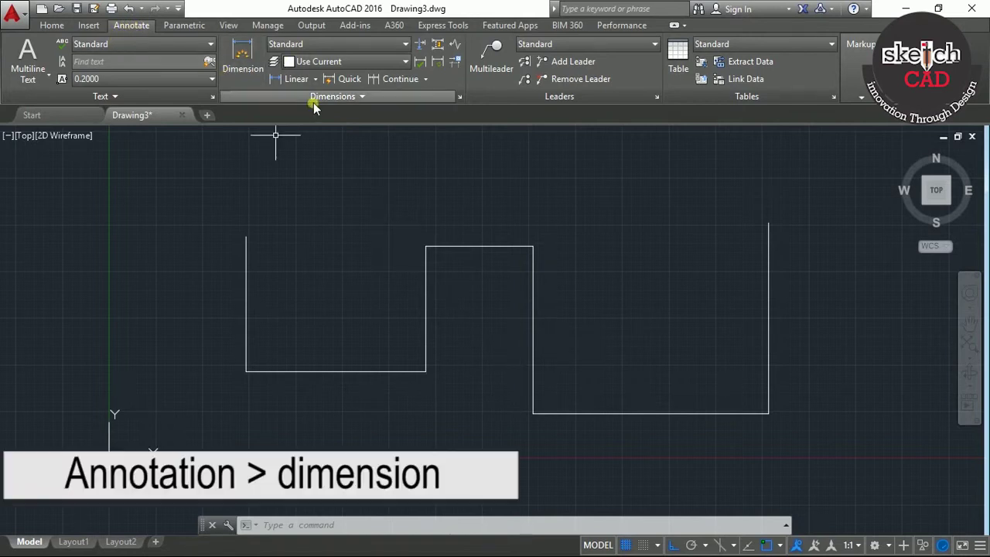
- Quick-dimension the top horizontal lines as a 48.1068, 28.7491, 63.2480 chain above the outline
left_click(346, 80)
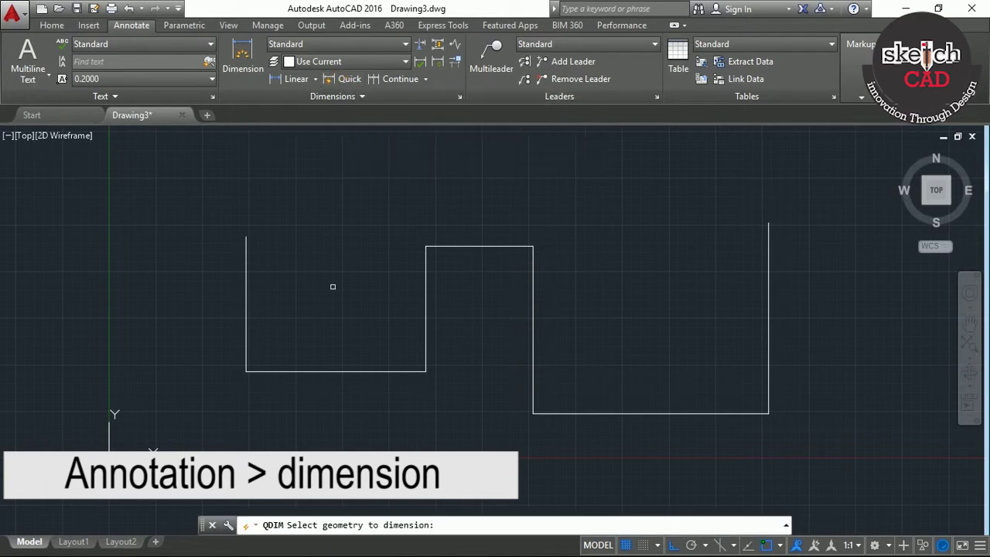
left_click(324, 370)
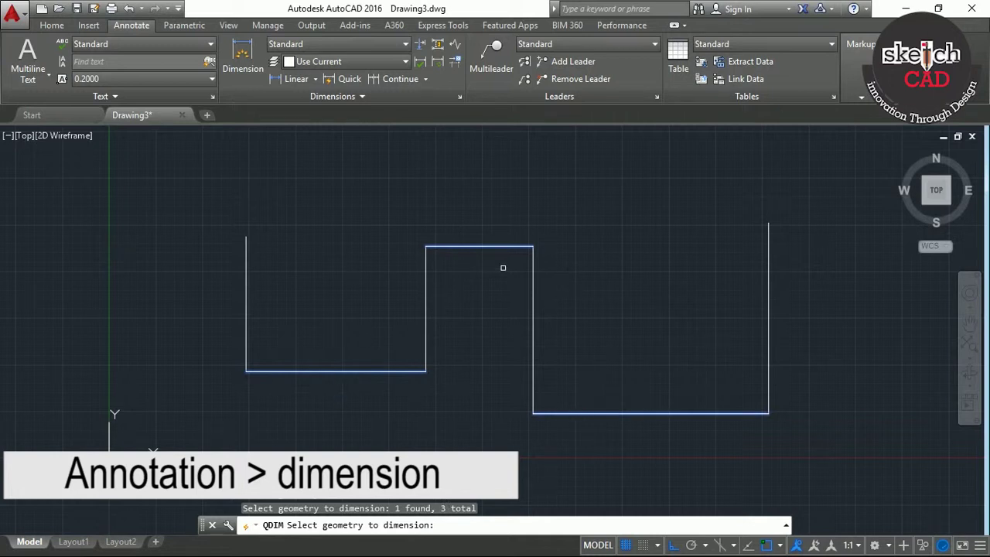
key("Return")
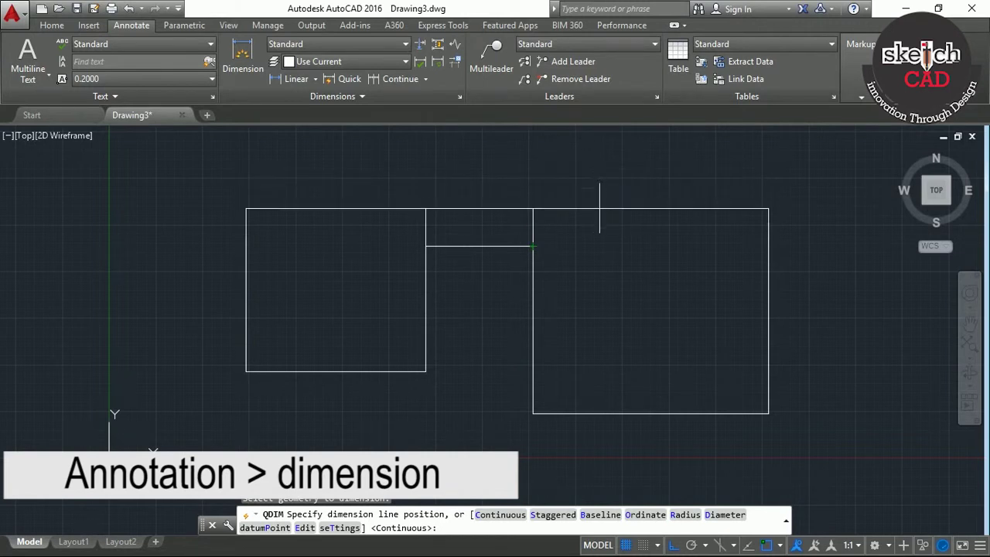
left_click(599, 212)
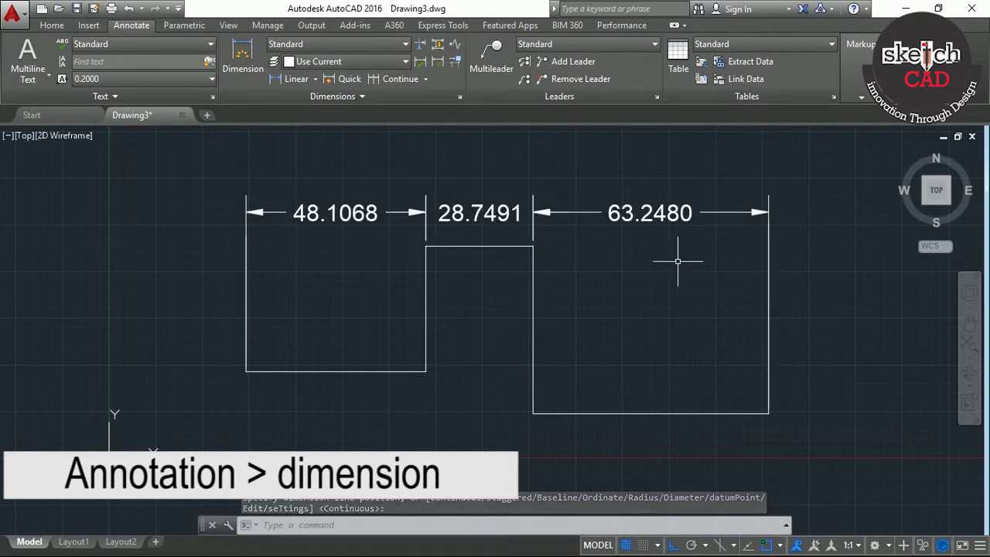
scroll(643, 275, "down", 2)
middle_click_drag(643, 279, 449, 252)
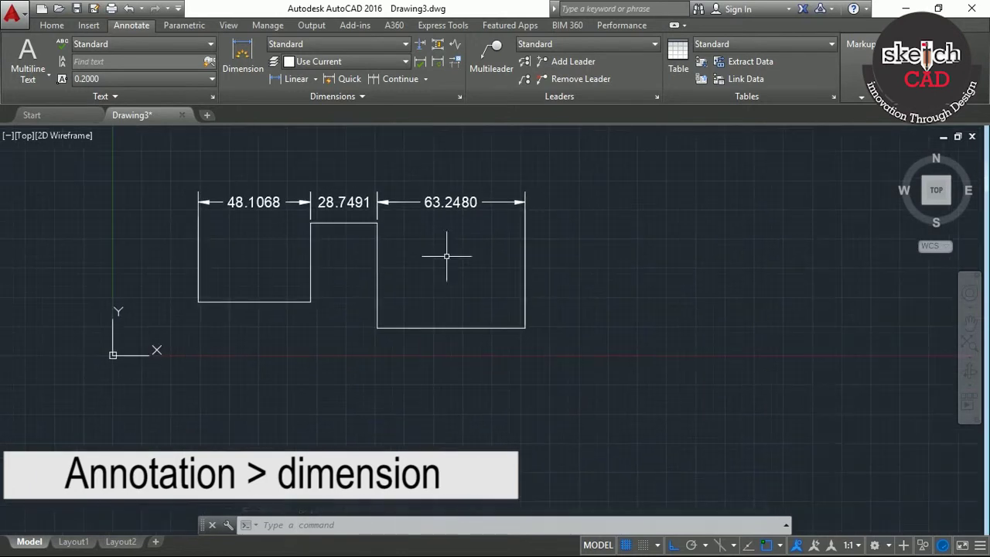
- Quick-dimension the three vertical lines, placing 33.6974 and 11.2963 left of the outline
left_click(344, 78)
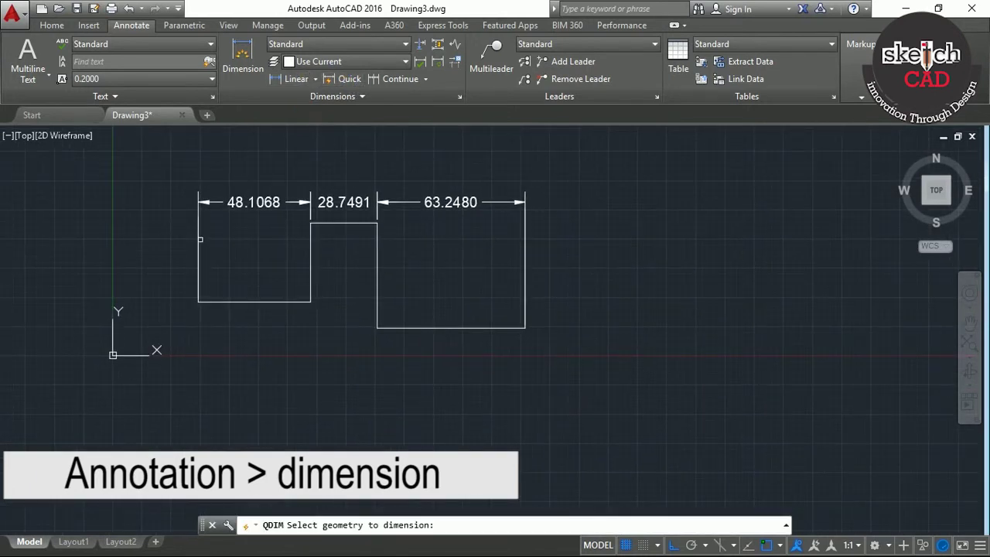
left_click(198, 239)
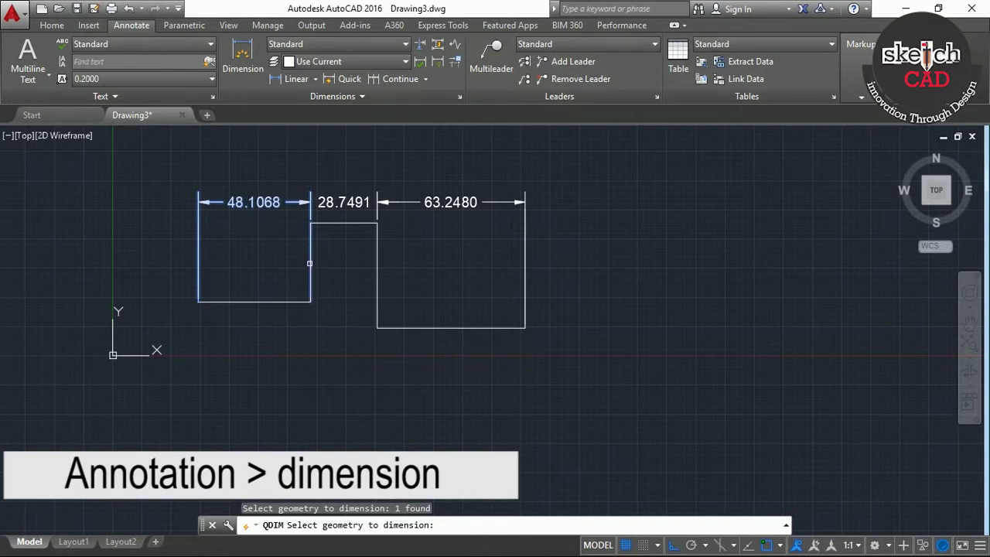
left_click(310, 264)
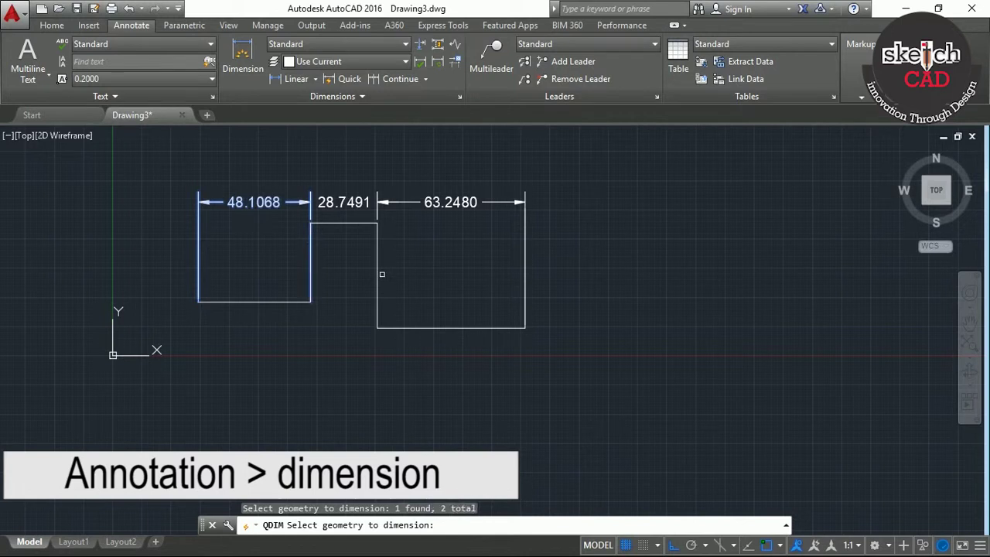
left_click(525, 287)
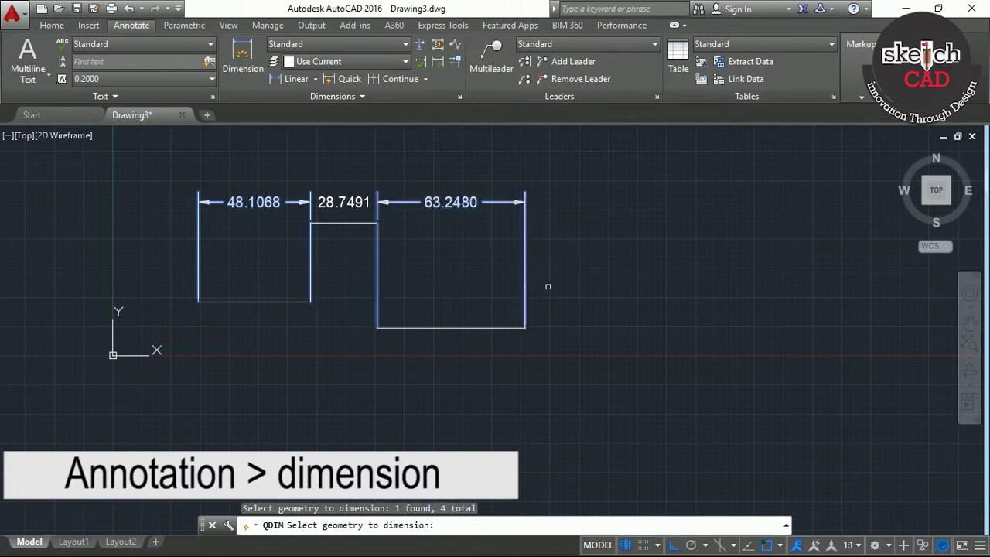
key("Return")
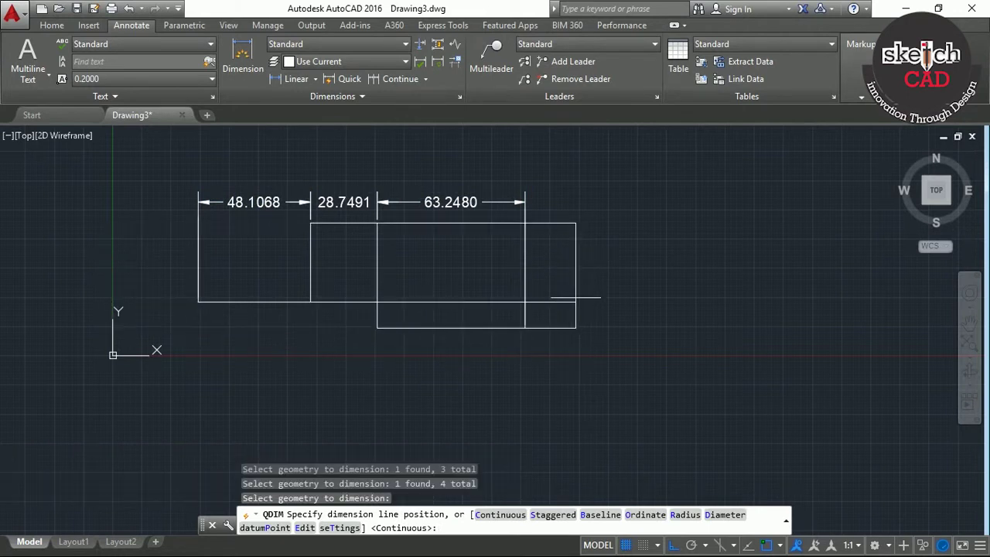
left_click(147, 288)
scroll(232, 356, "up", 2)
middle_click_drag(222, 343, 431, 361)
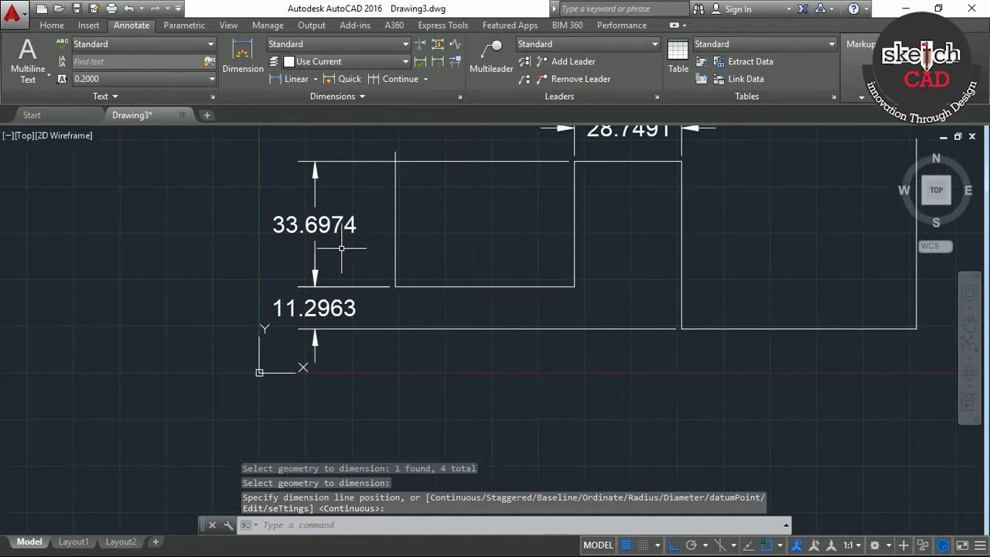
scroll(387, 248, "down", 1)
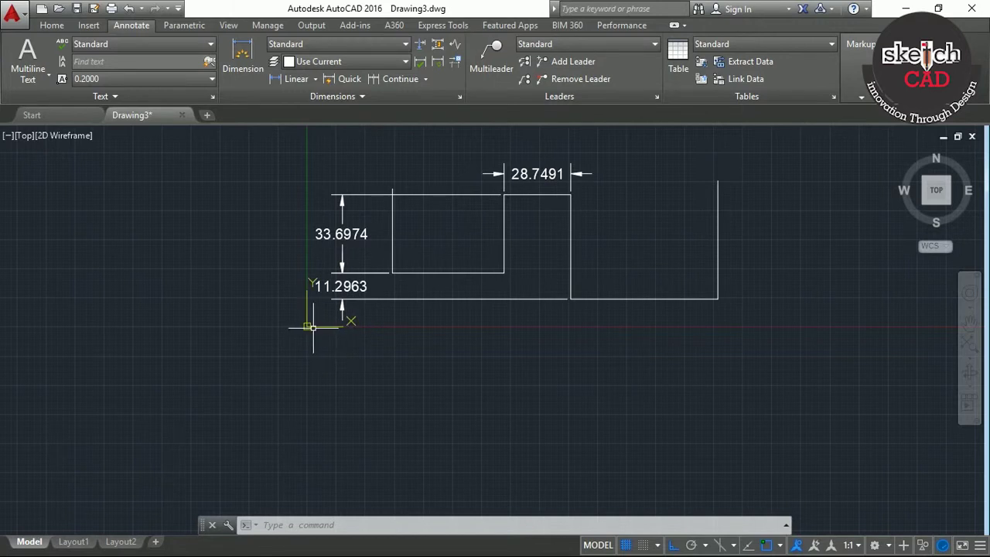
scroll(382, 279, "up", 2)
mouse_move(383, 276)
middle_mouse_down()
mouse_move(328, 398)
mouse_move(279, 400)
mouse_move(331, 385)
middle_mouse_up()
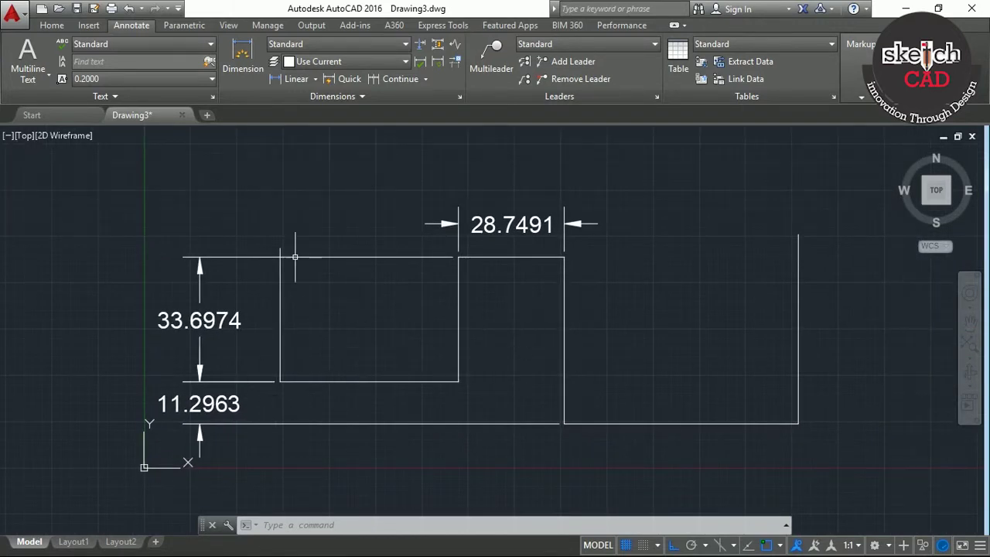
- Undo the vertical dimensions and the top chain, leaving the outline bare
key("ctrl+z")
key("ctrl+z")
key("ctrl+z")
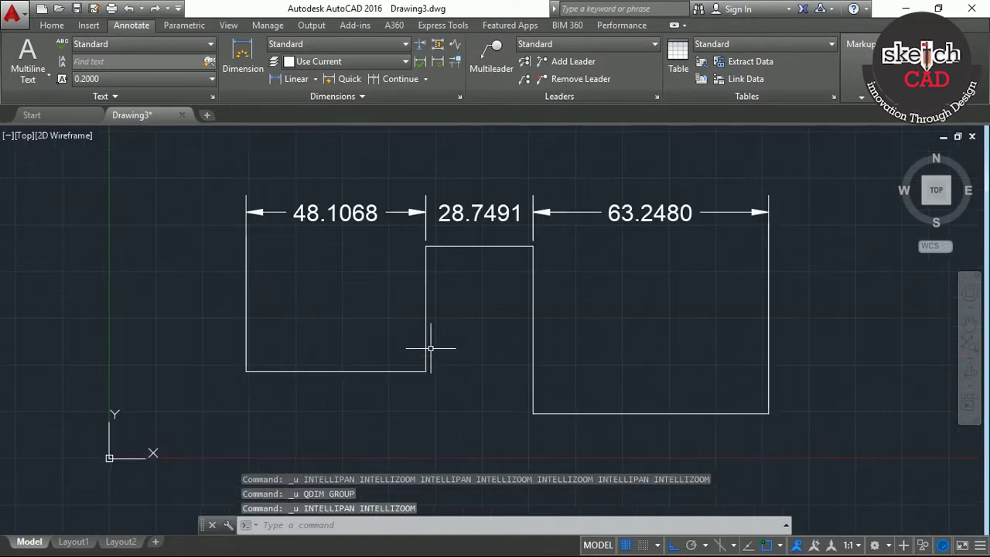
key("ctrl+z")
scroll(458, 289, "down", 2)
mouse_move(468, 310)
middle_mouse_down()
mouse_move(415, 322)
mouse_move(276, 309)
middle_mouse_up()
scroll(229, 272, "up", 2)
- Draw a circle centred on the middle ledge's midpoint, passing through its right end
left_click(56, 28)
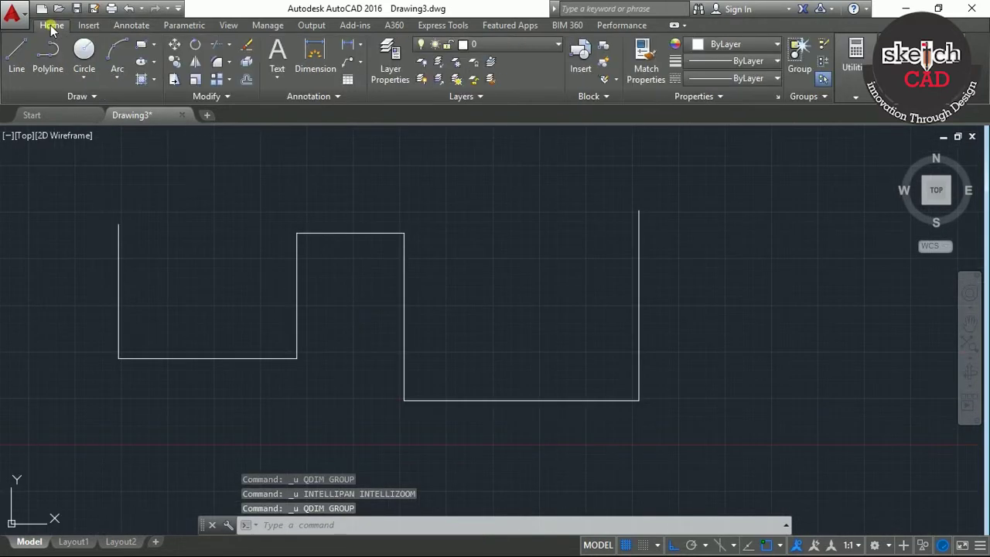
left_click(83, 53)
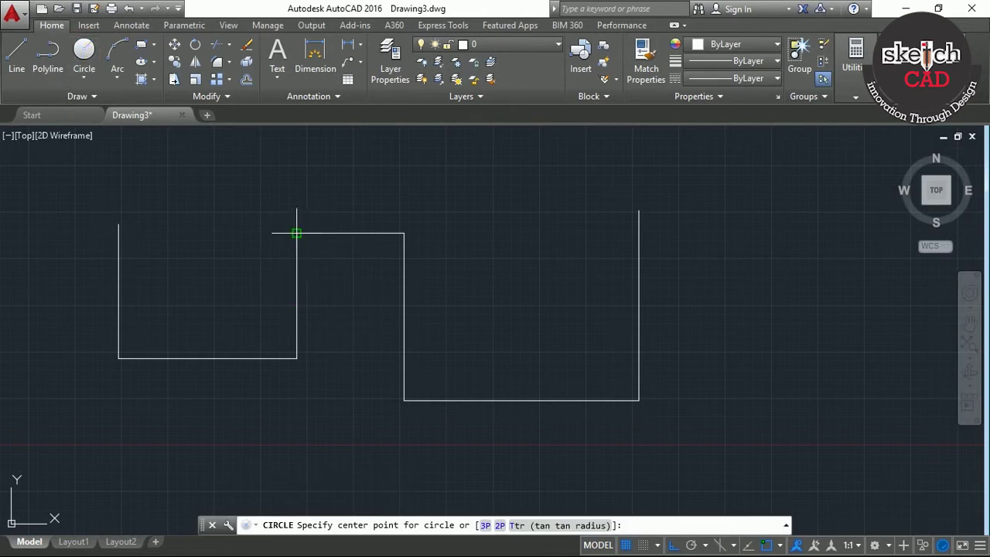
left_click(351, 233)
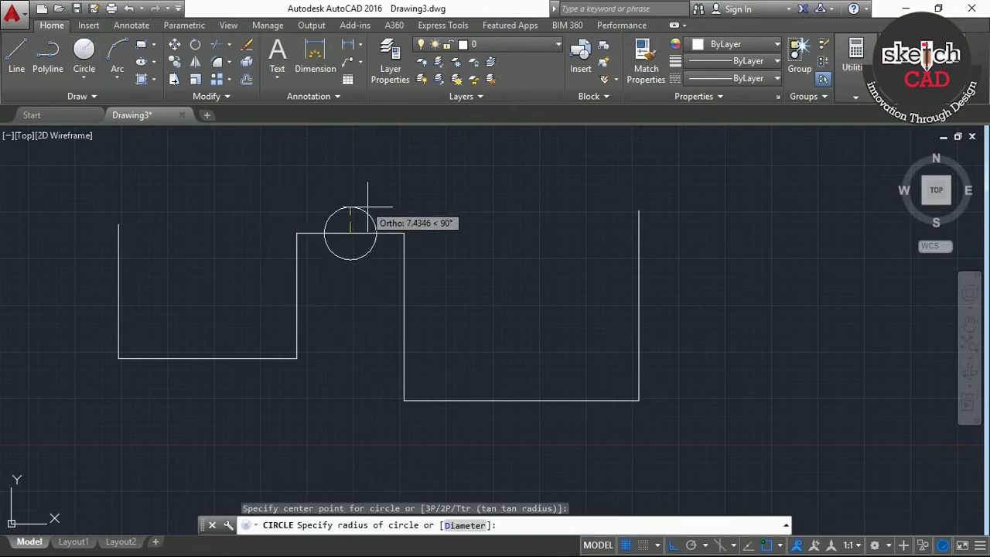
left_click(403, 233)
scroll(362, 307, "down", 1)
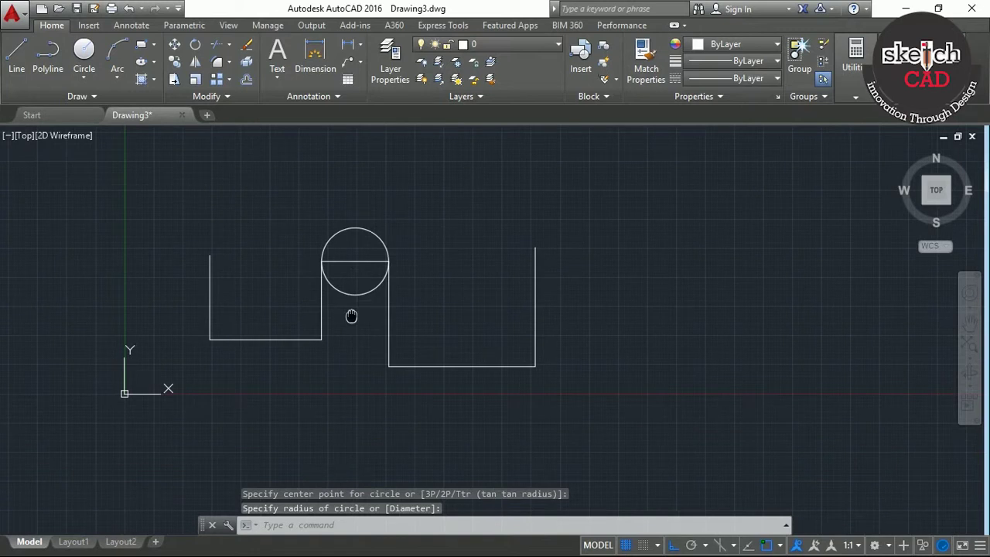
middle_click_drag(351, 316, 469, 314)
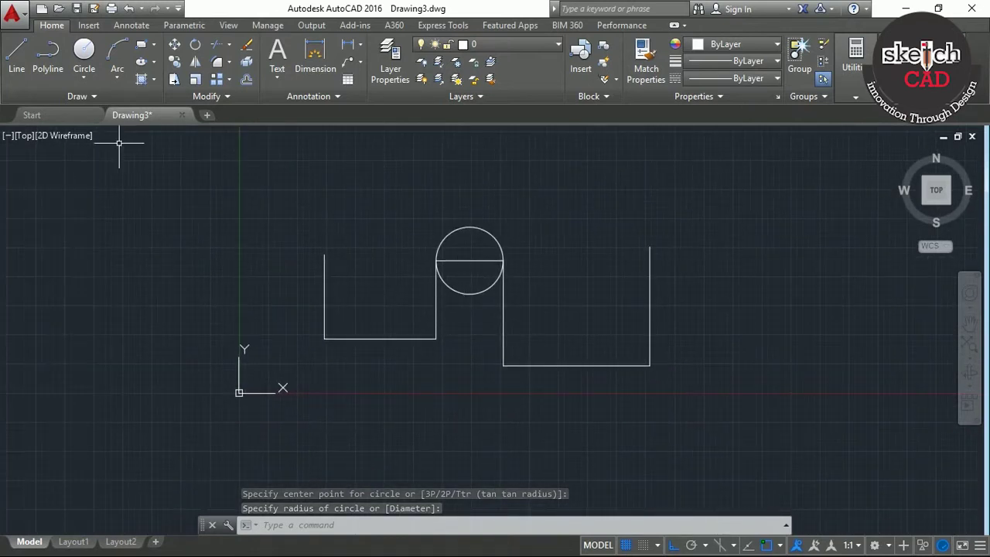
- With Ortho off, draw two sloped roof lines from the left wall top to an apex to the right wall top
left_click(16, 54)
left_click(325, 254)
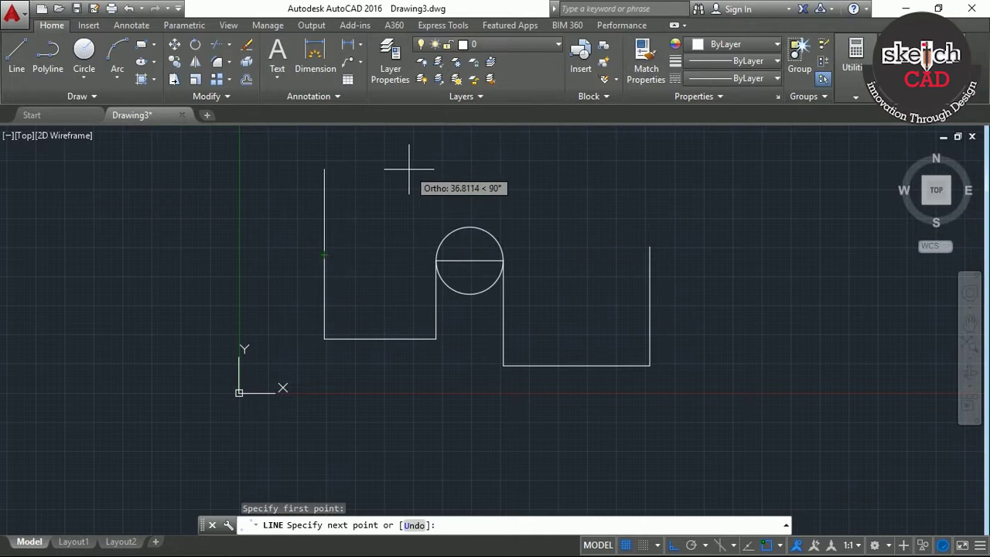
key("F8")
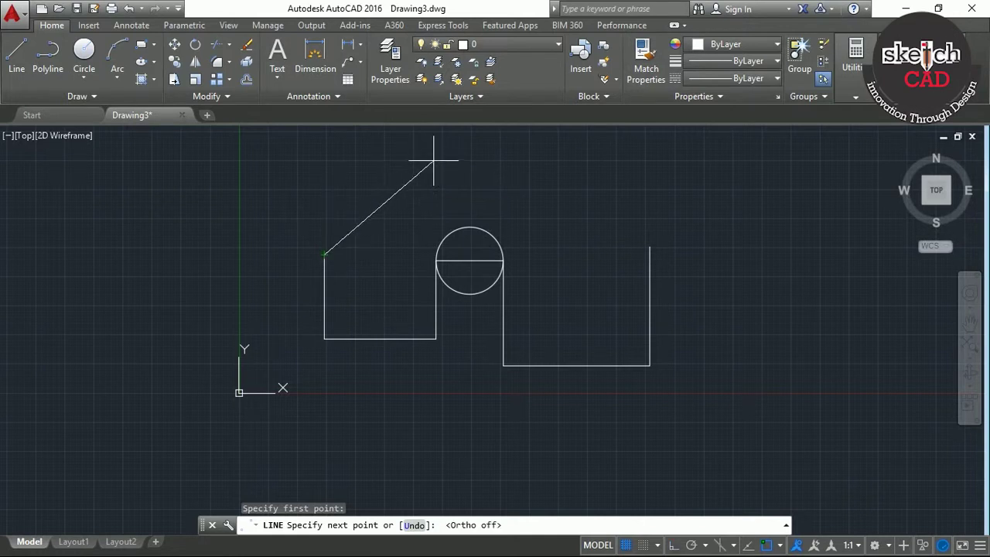
left_click(433, 160)
left_click(650, 247)
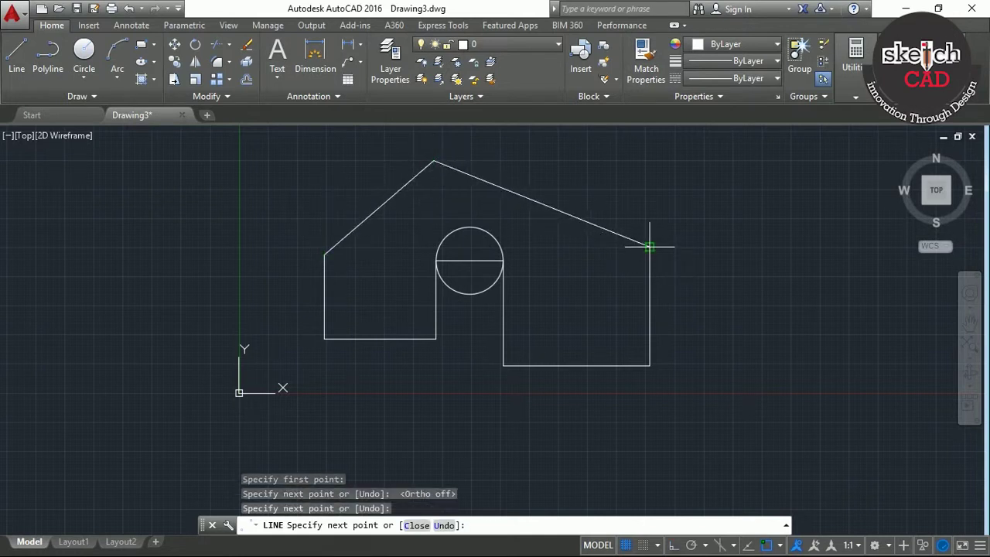
key("Return")
scroll(441, 348, "up", 2)
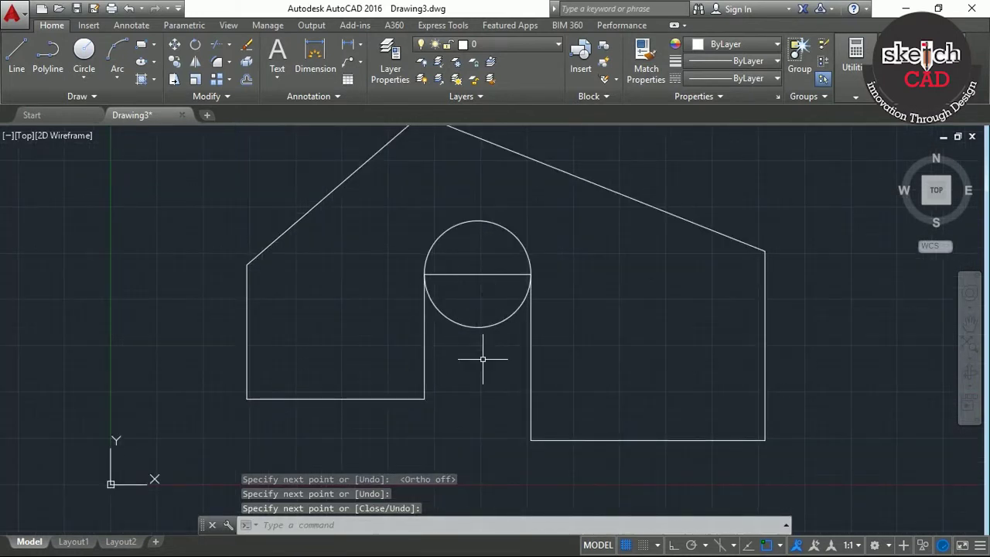
scroll(582, 331, "down", 2)
middle_click_drag(584, 333, 528, 362)
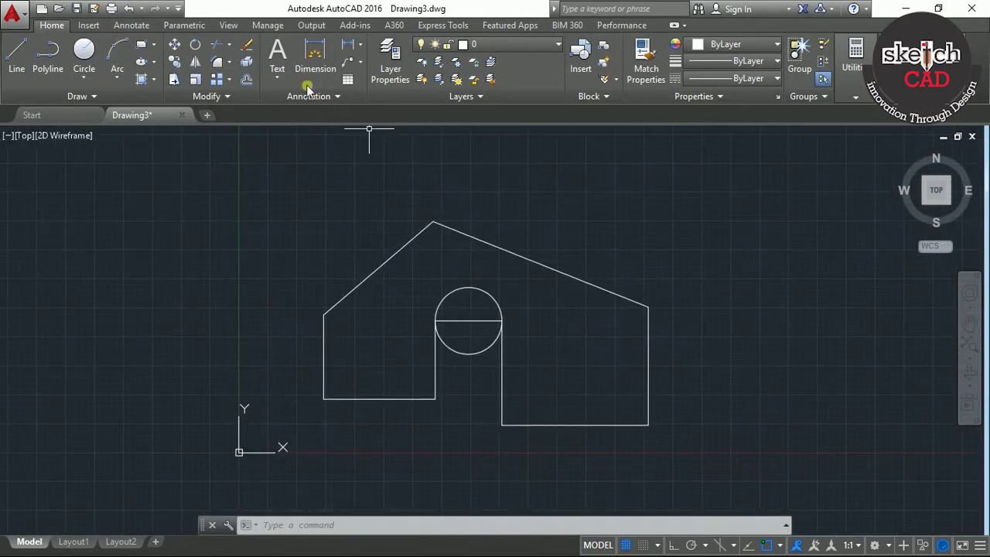
- Add a 36.1864 linear dimension for the left wall height
left_click(133, 27)
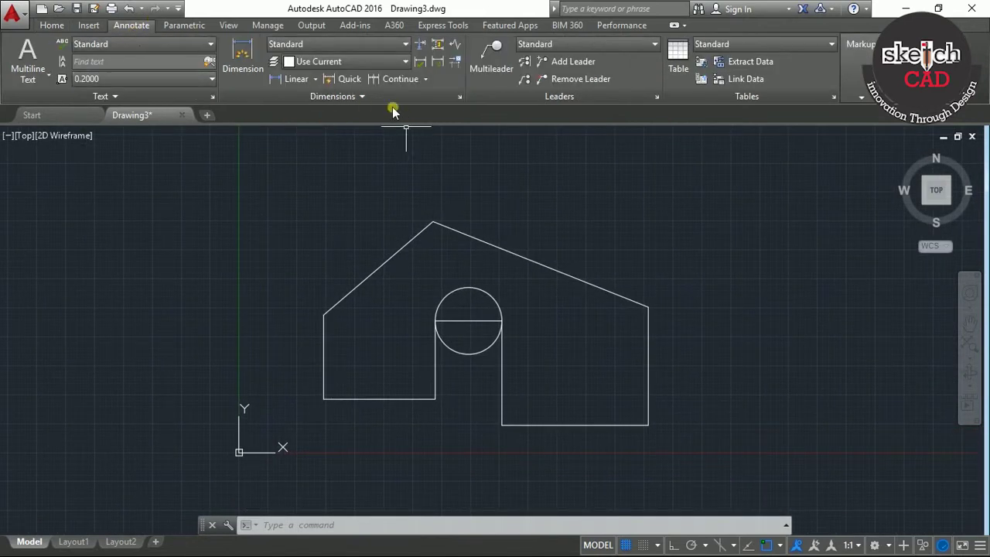
left_click(314, 80)
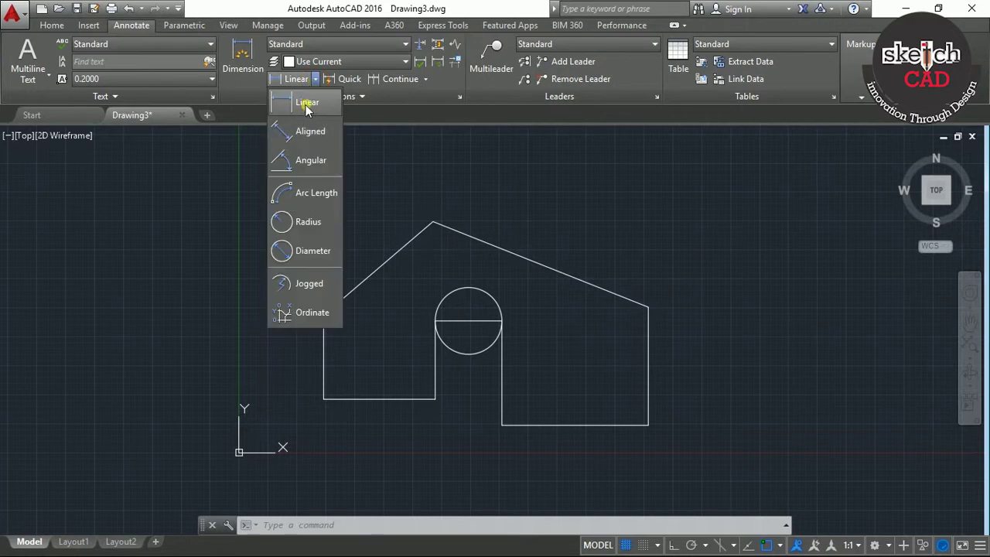
left_click(307, 103)
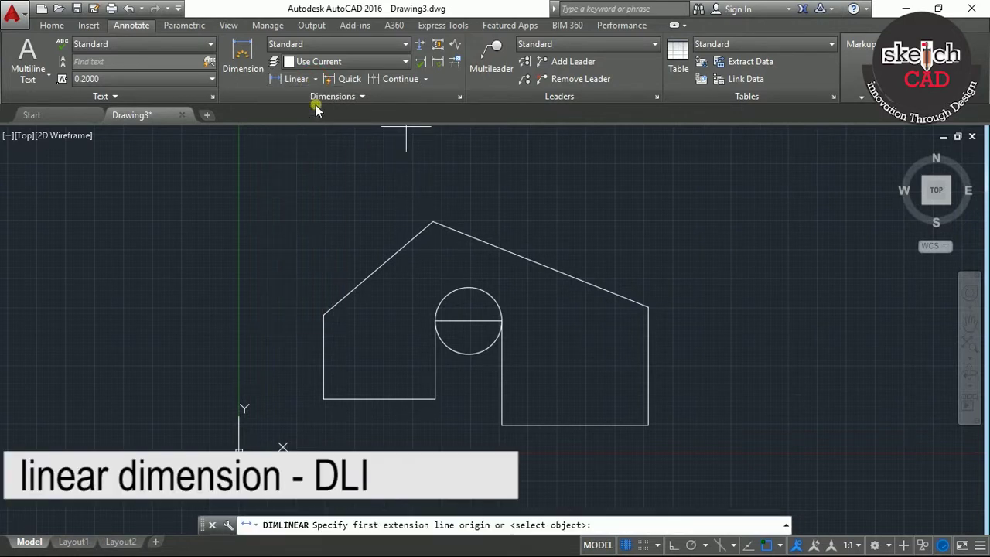
left_click(323, 400)
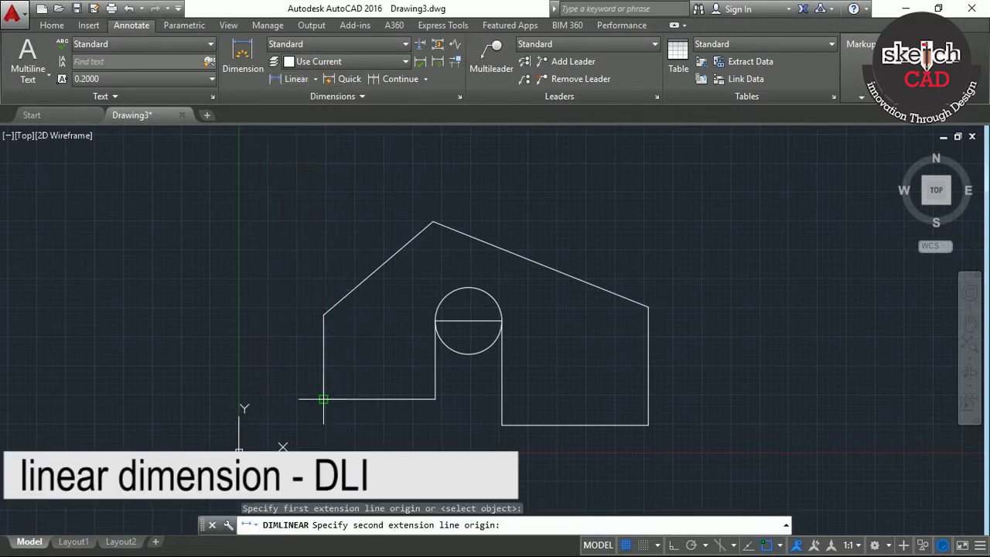
left_click(323, 315)
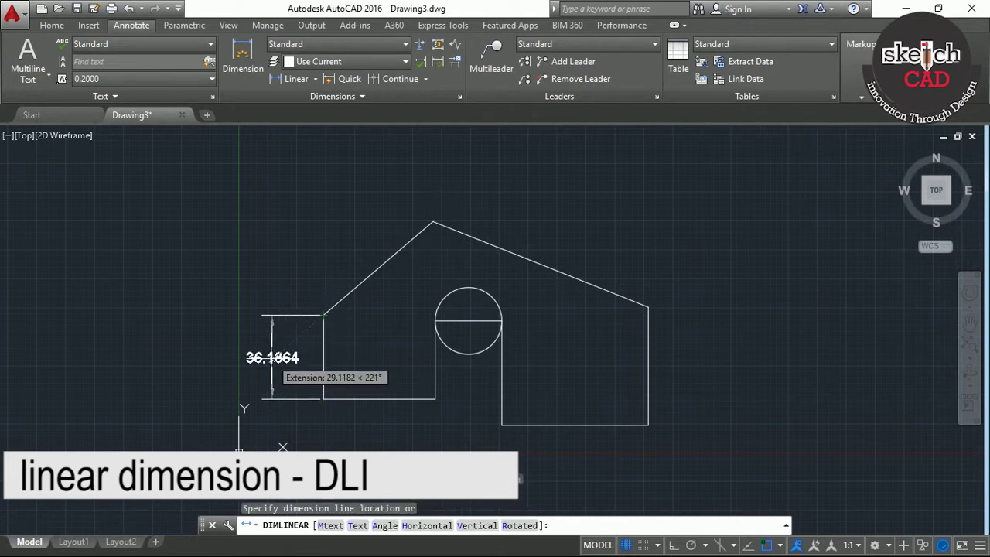
left_click(273, 364)
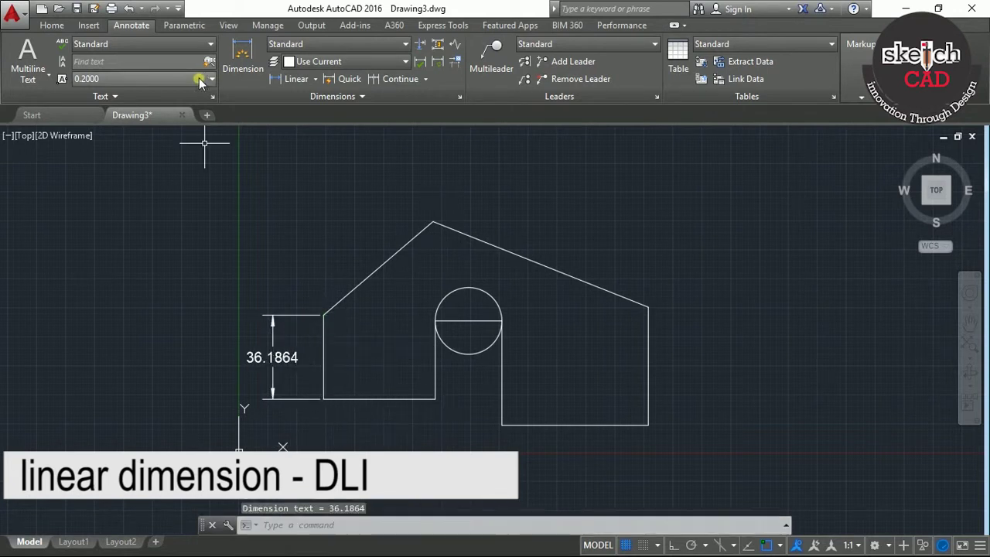
- Add linear dimensions of 48.1068 along the bottom edge and 47.0727 from the wall top to the apex
left_click(297, 79)
left_click(323, 400)
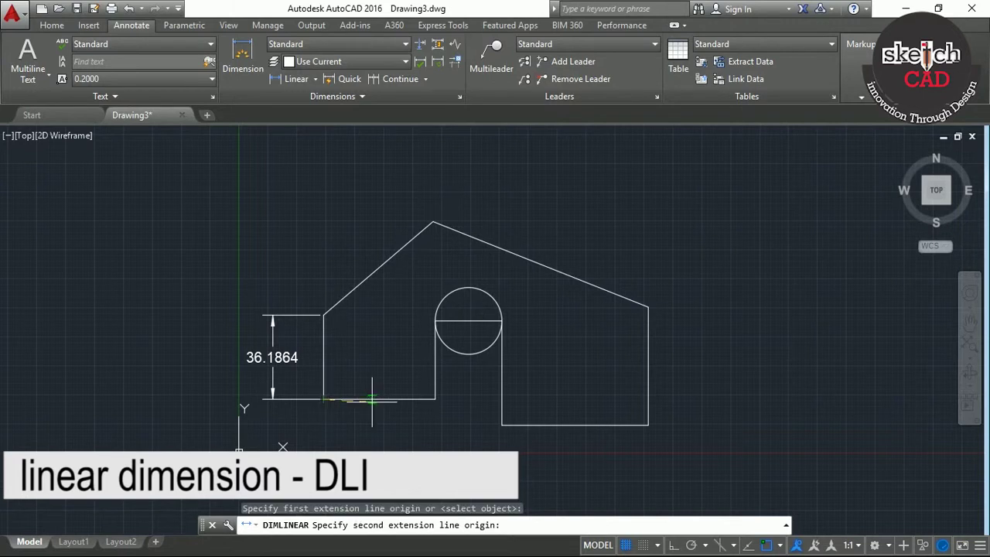
left_click(435, 399)
left_click(411, 432)
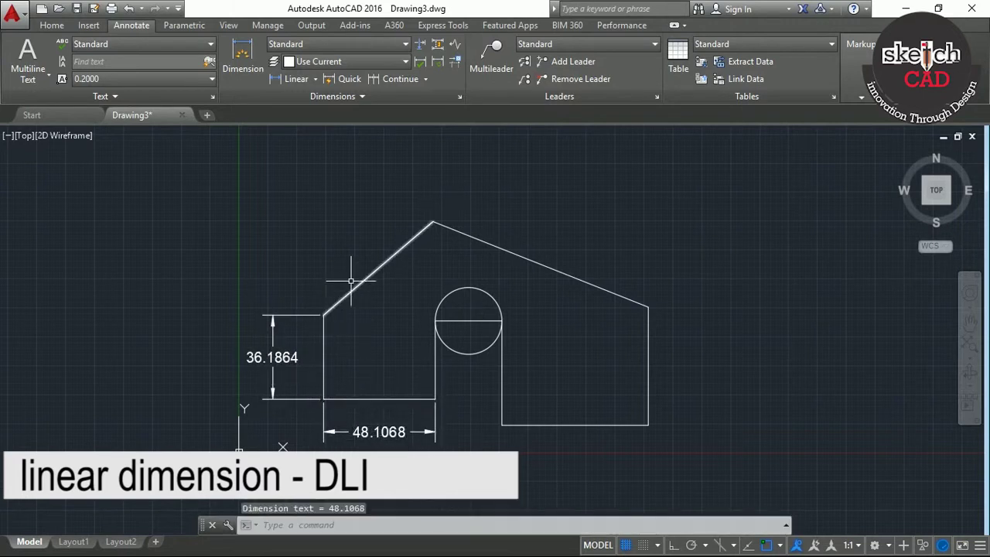
left_click(297, 79)
left_click(324, 315)
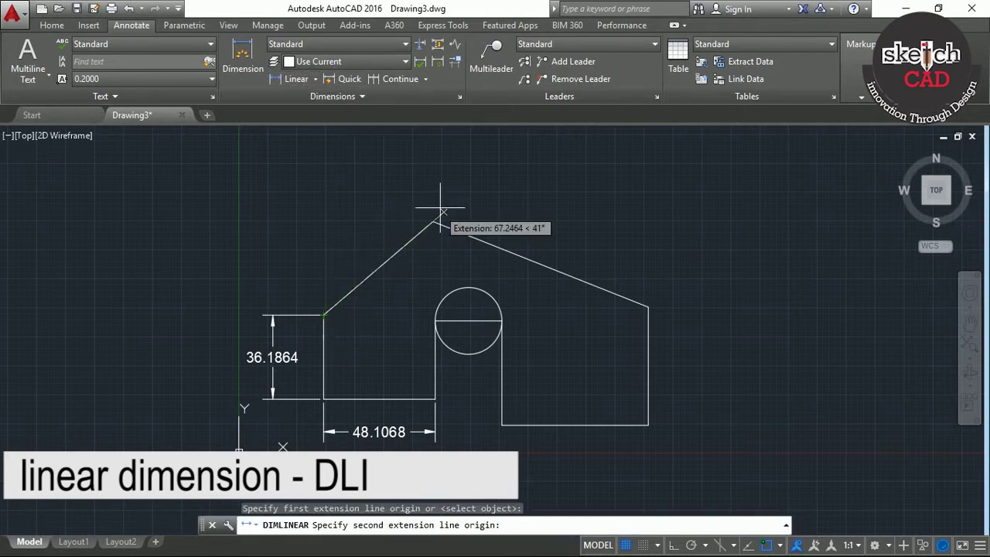
left_click(433, 223)
left_click(376, 199)
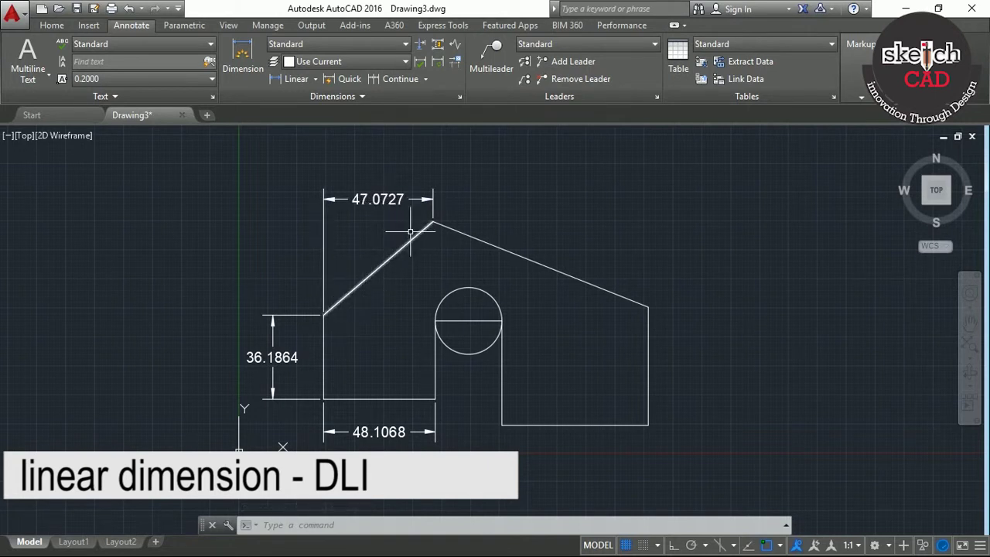
left_click(315, 79)
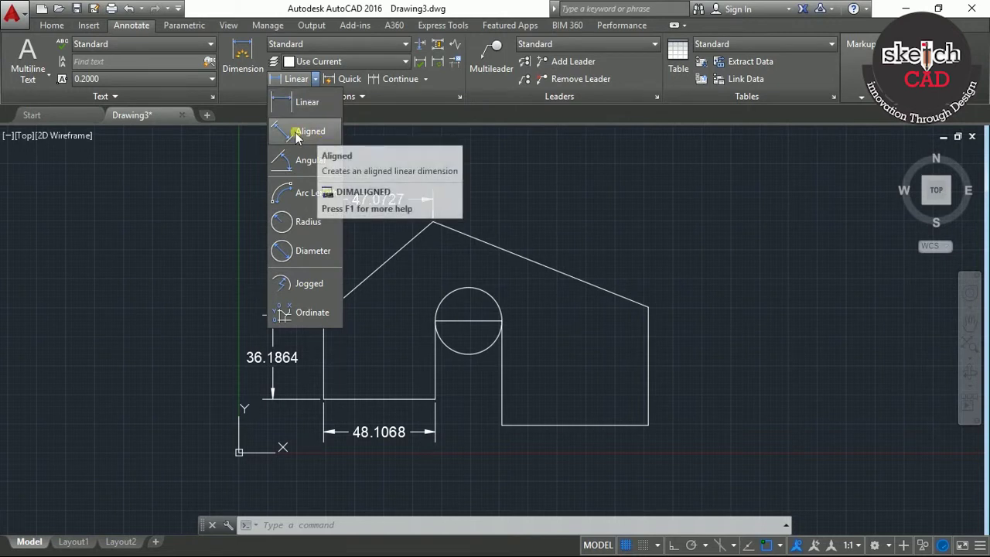
- Add a 62.1293 aligned dimension along the left roof slope
left_click(309, 131)
left_click(323, 314)
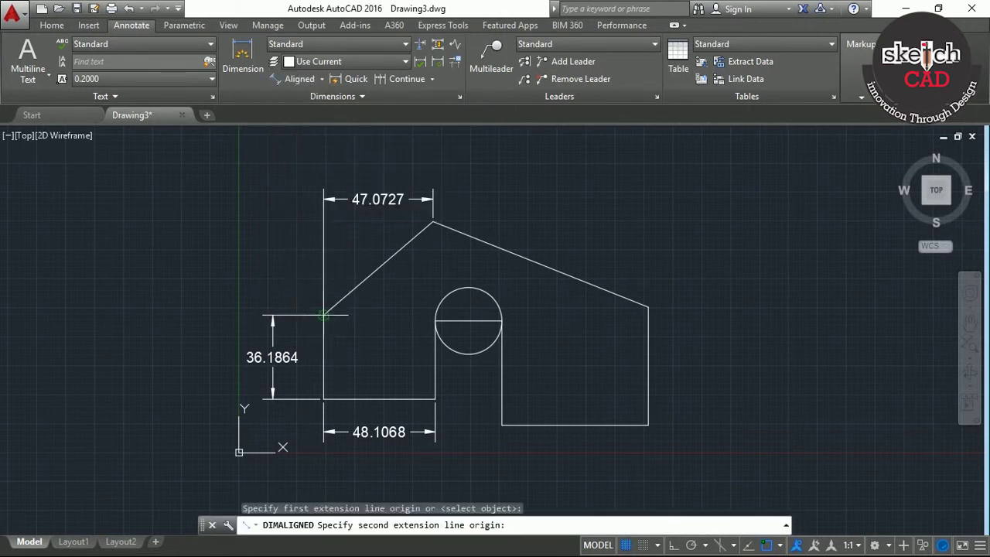
left_click(433, 222)
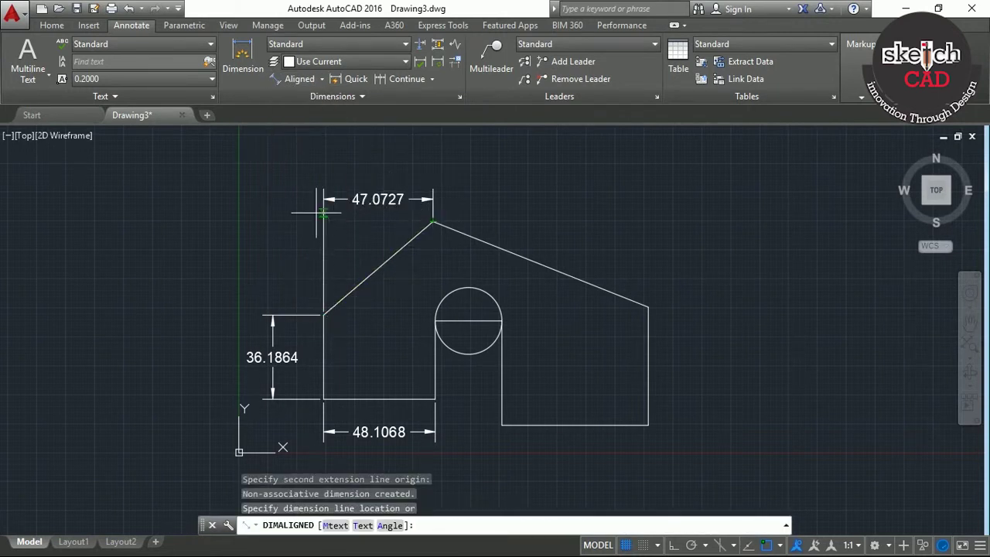
left_click(297, 186)
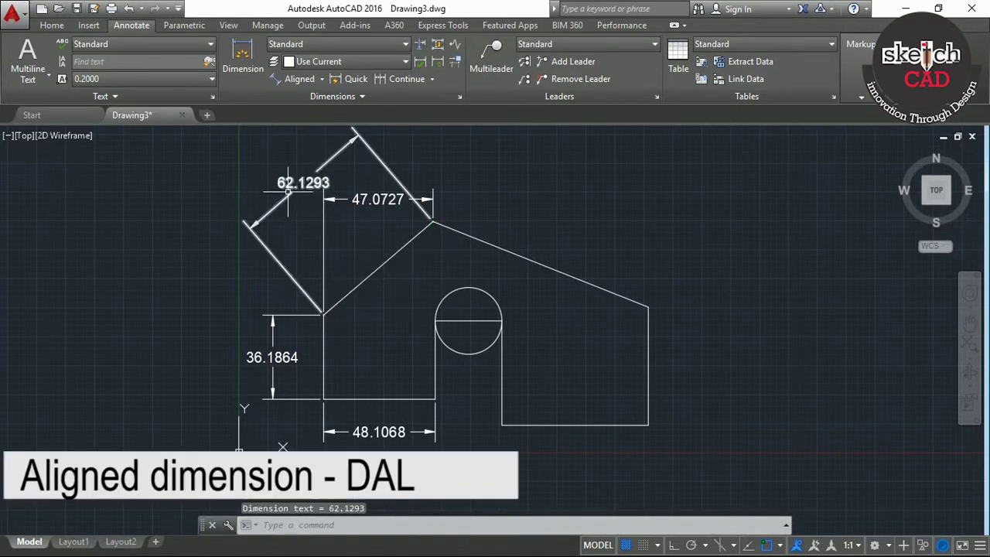
- Delete the 47.0727 dimension and reposition the 62.1293 aligned dimension
left_click(355, 199)
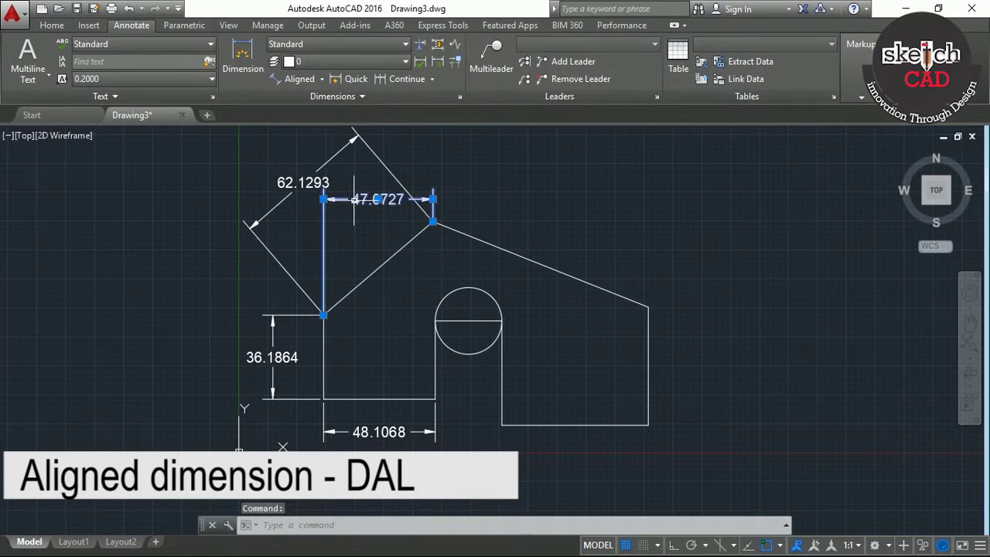
key("Delete")
left_click(295, 183)
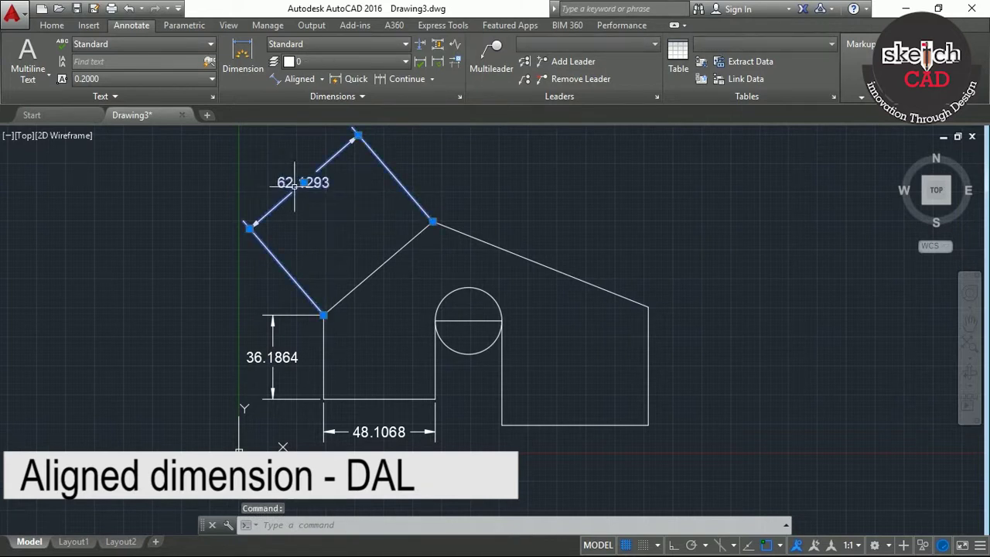
left_click(303, 183)
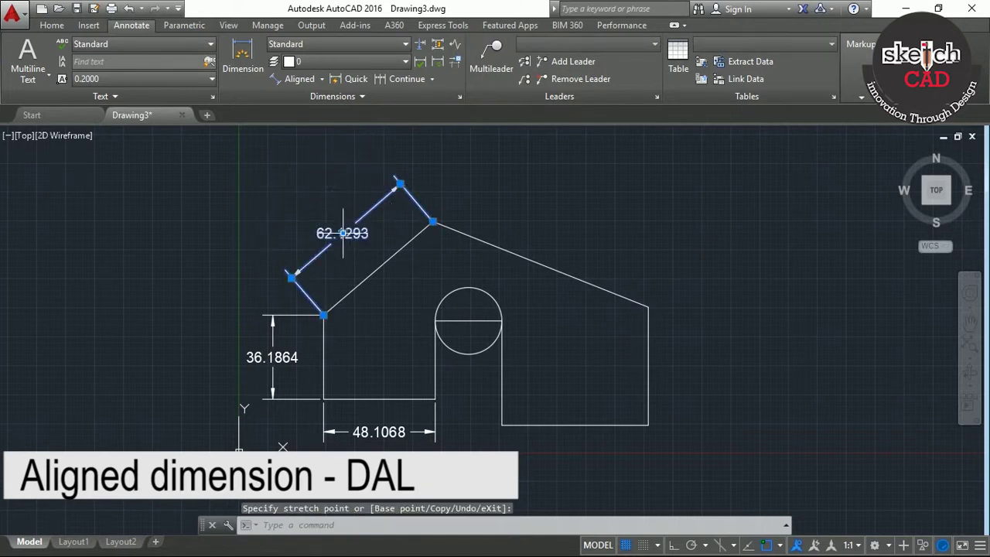
key("Escape")
key("Escape")
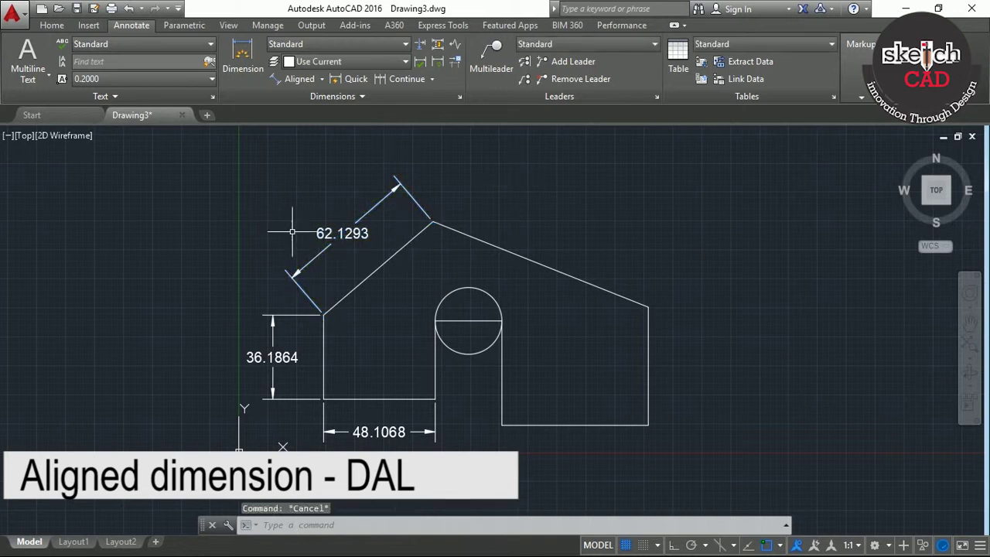
middle_click_drag(562, 221, 484, 229)
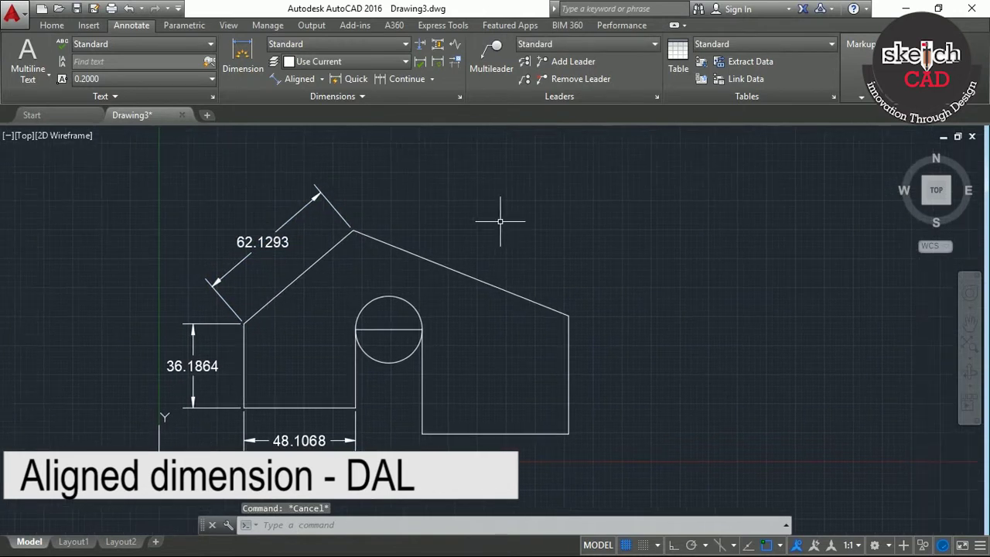
left_click(322, 79)
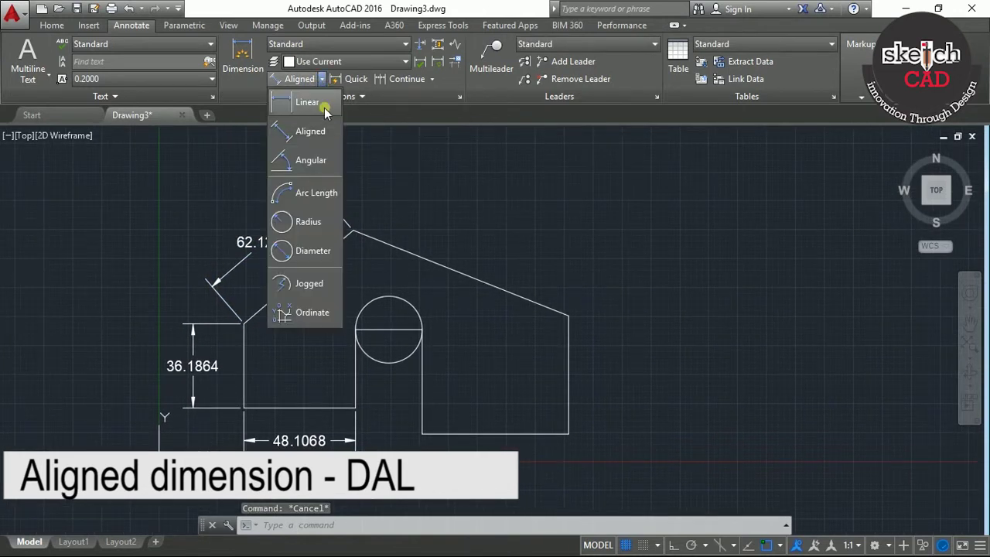
- Add angular dimensions: 131° between left wall and roof slope, 118° between both roof slopes
left_click(306, 162)
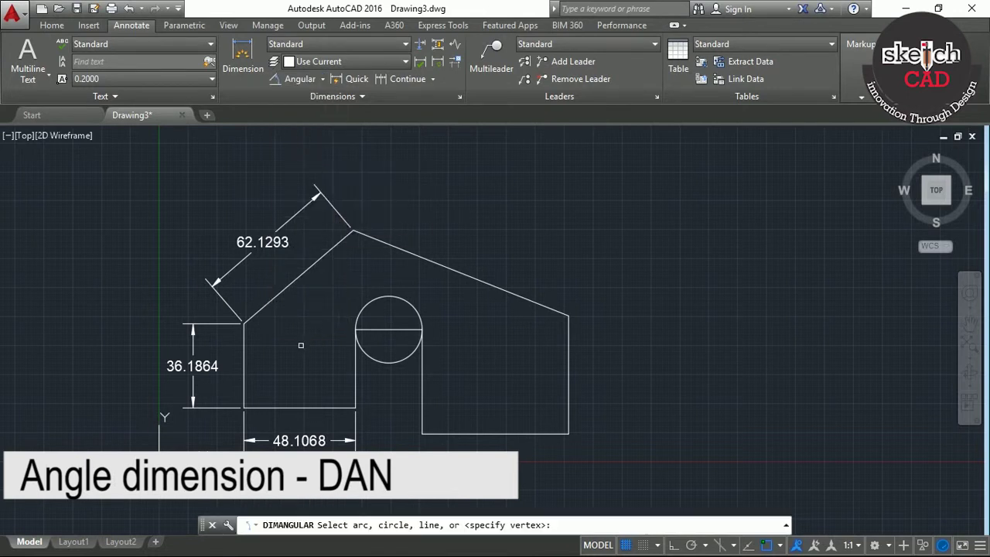
left_click(245, 346)
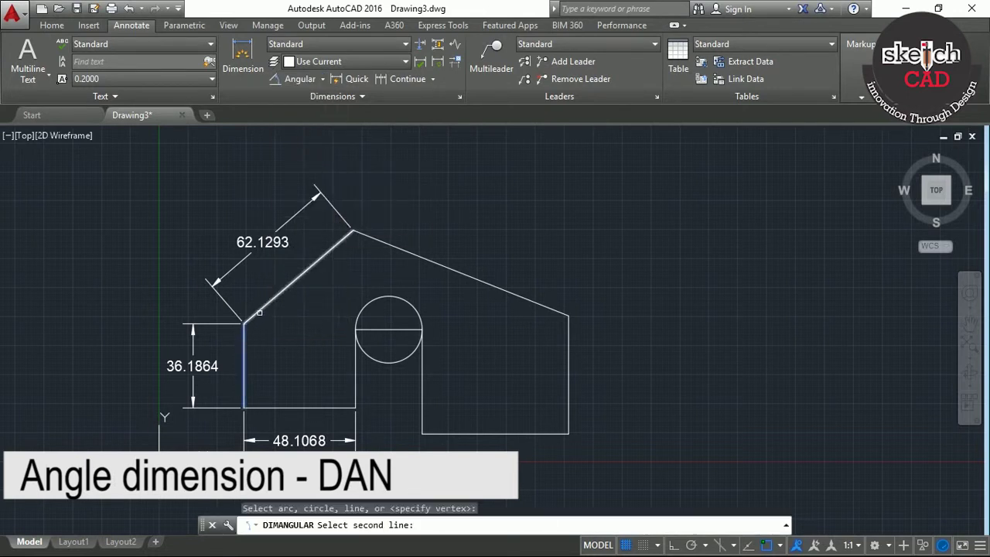
left_click(260, 312)
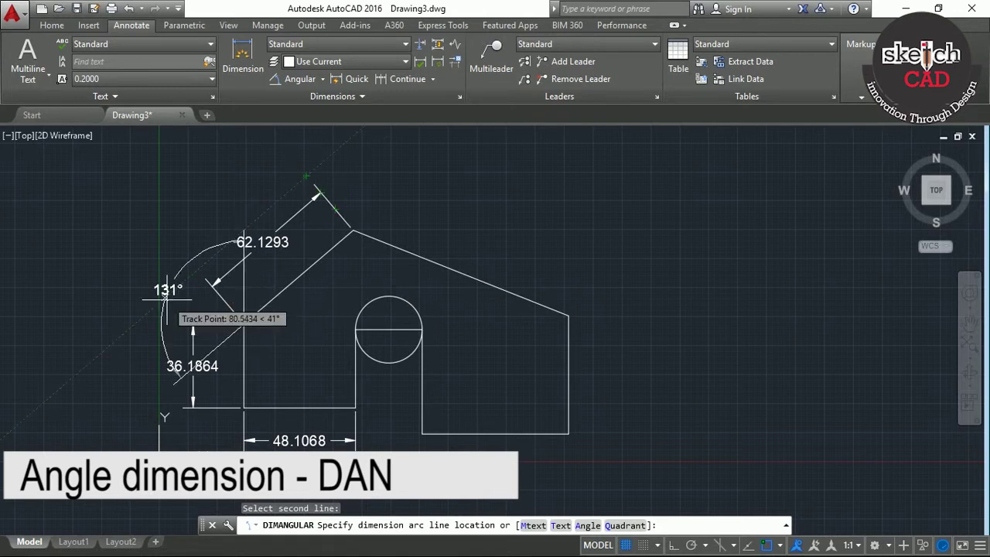
left_click(275, 331)
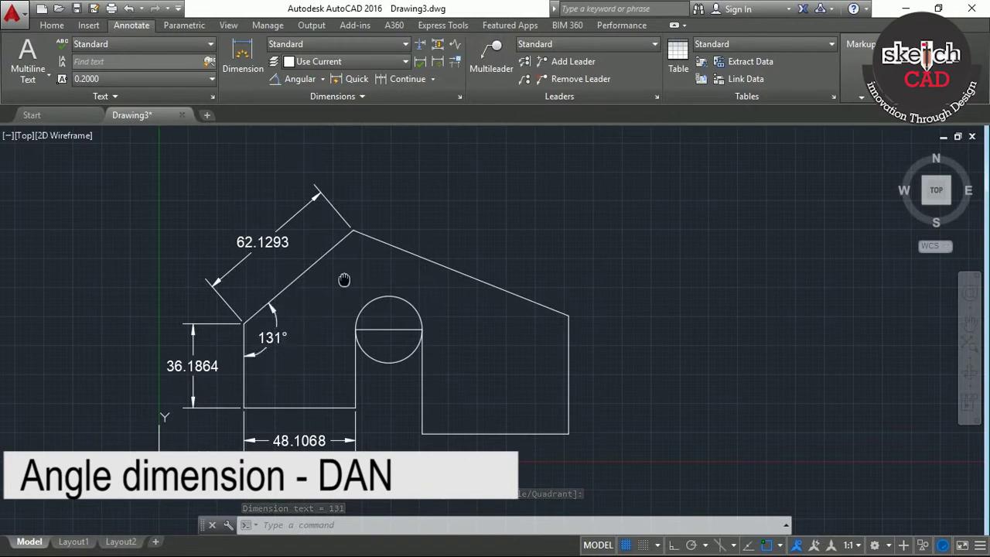
middle_click_drag(342, 280, 264, 270)
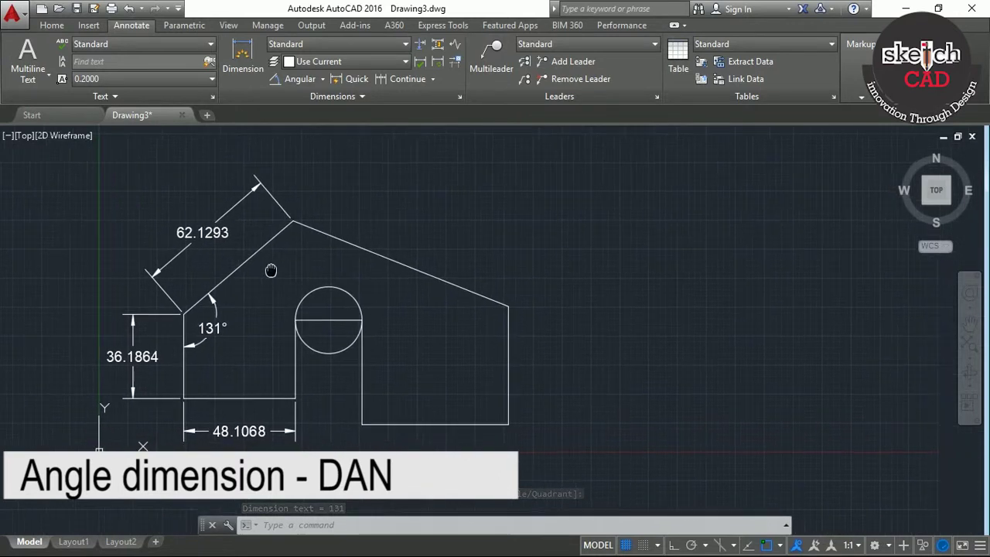
left_click(294, 79)
left_click(255, 233)
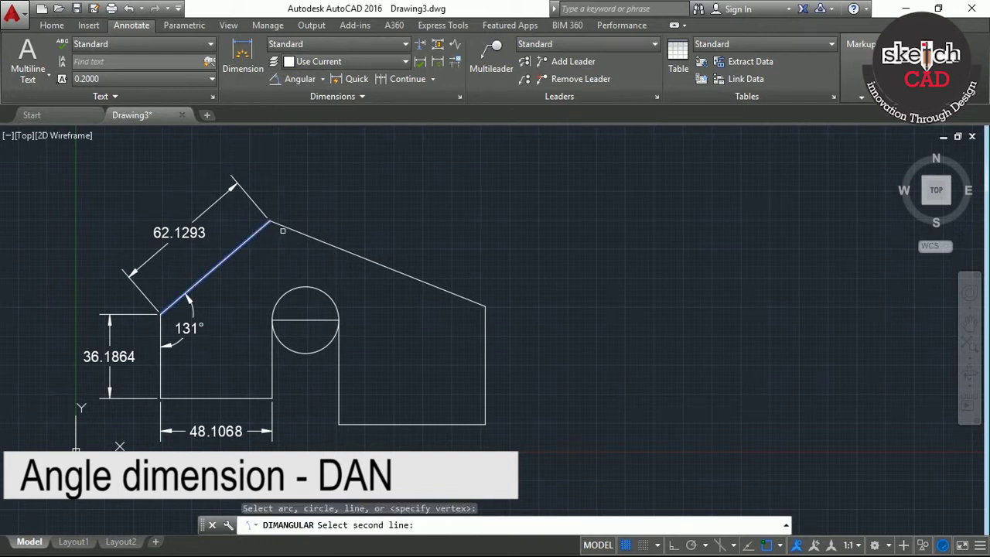
left_click(285, 229)
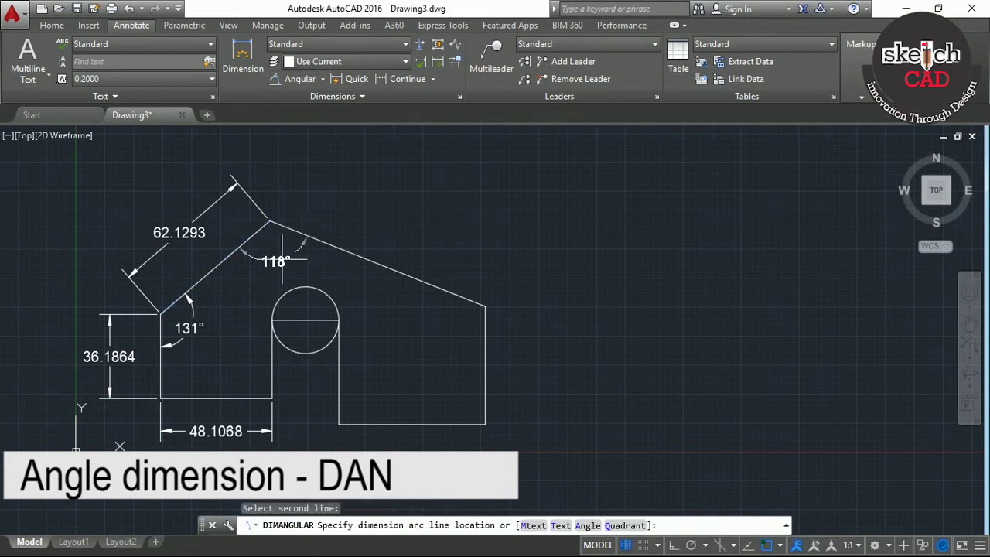
left_click(285, 263)
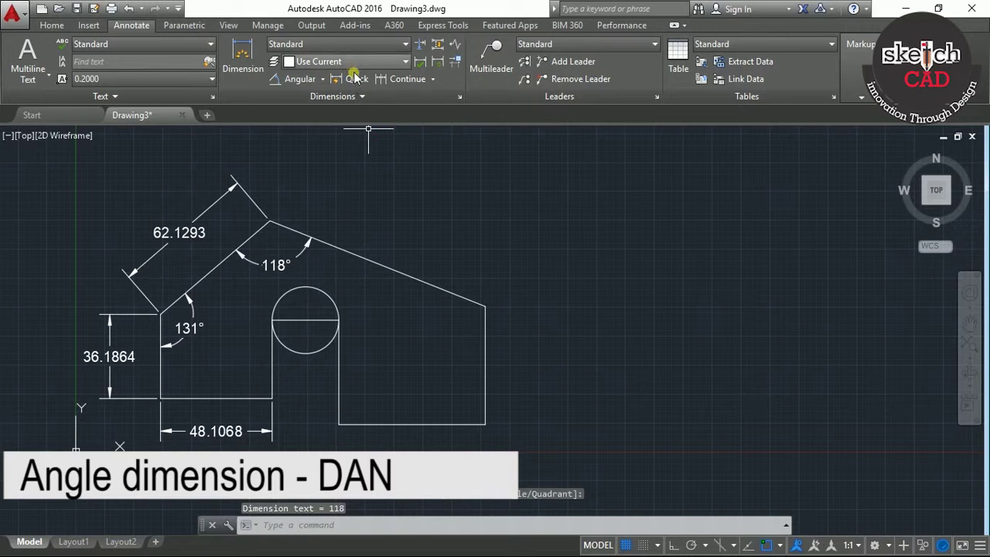
left_click(323, 80)
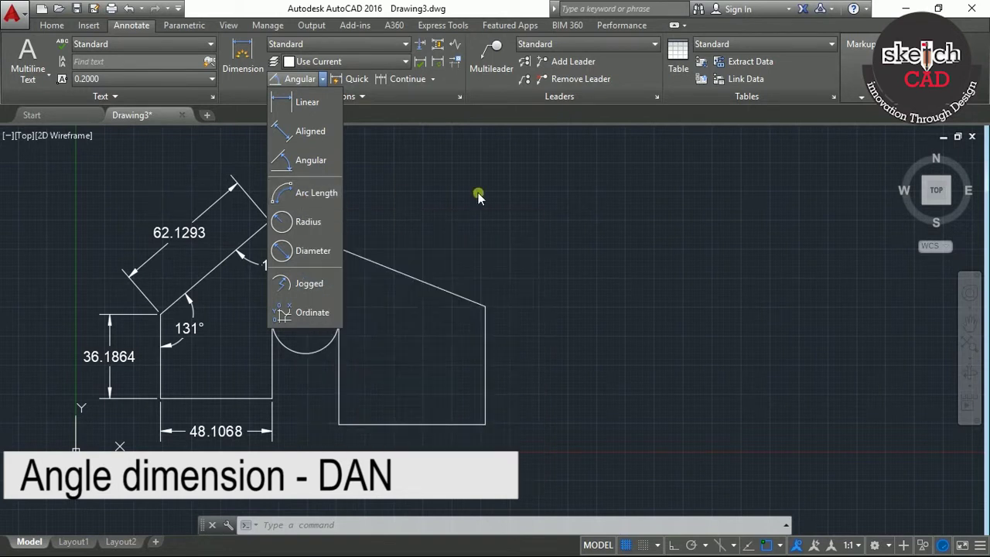
- Try an arc length dimension on the circle, then cancel it
left_click(317, 194)
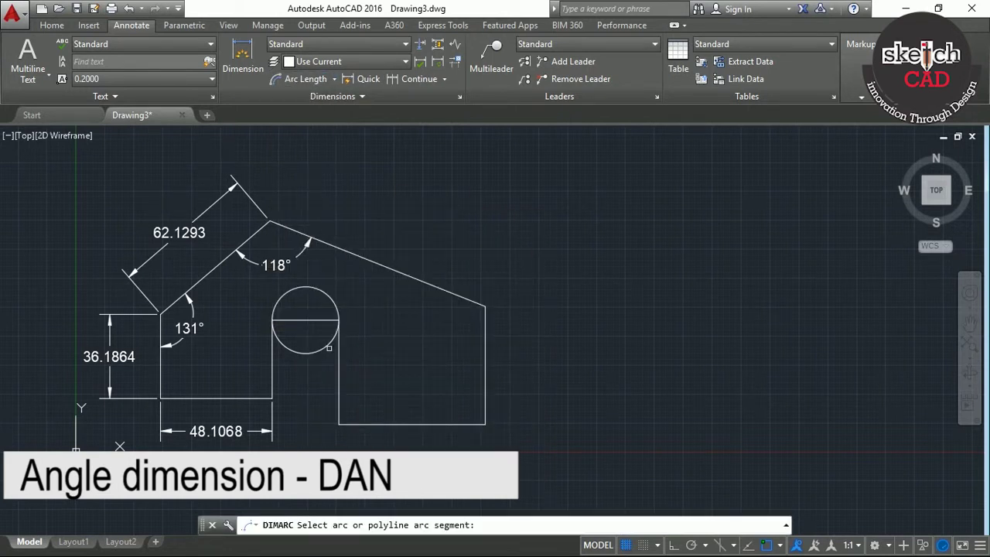
left_click(307, 352)
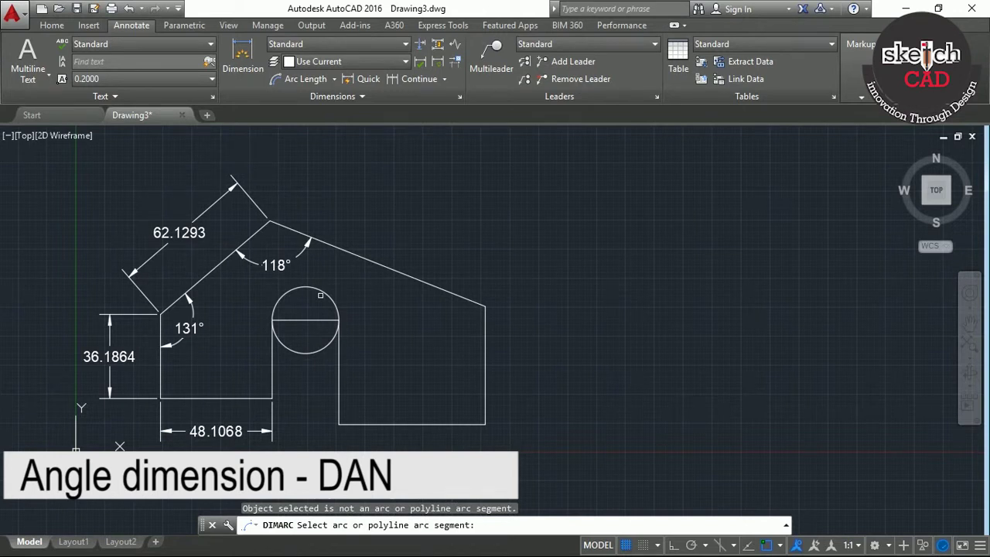
scroll(322, 358, "up", 2)
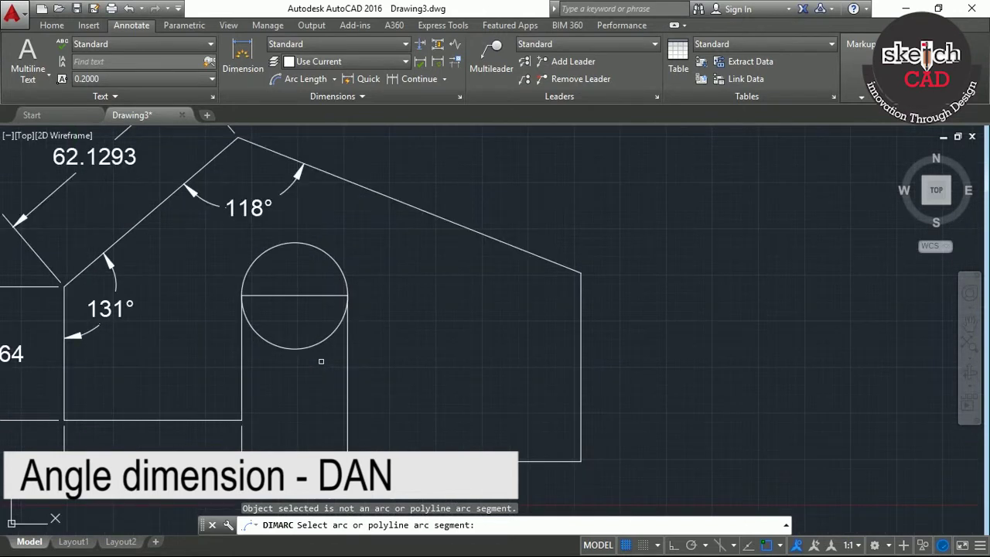
key("Escape")
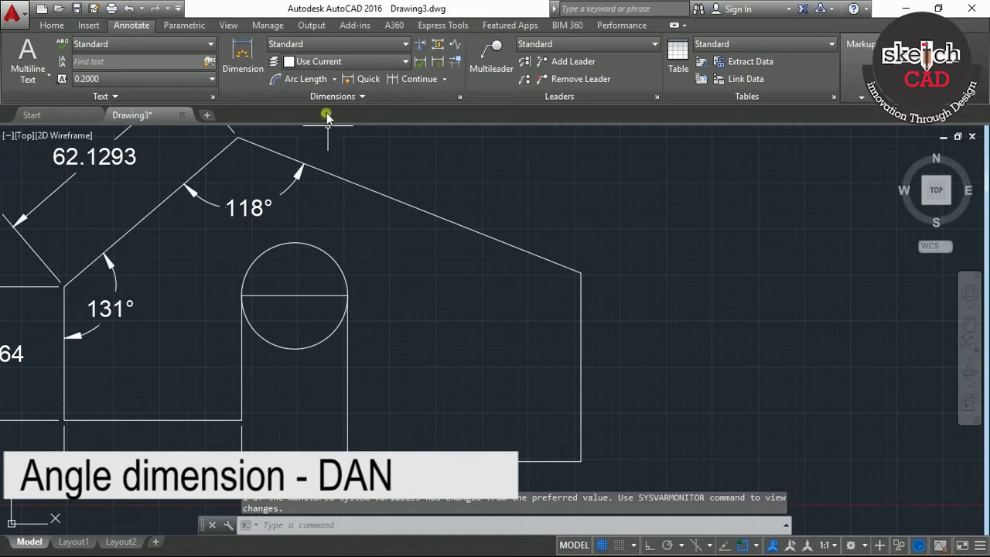
- Dimension the circle's radius as R14.3745, placed up and to its right
left_click(335, 79)
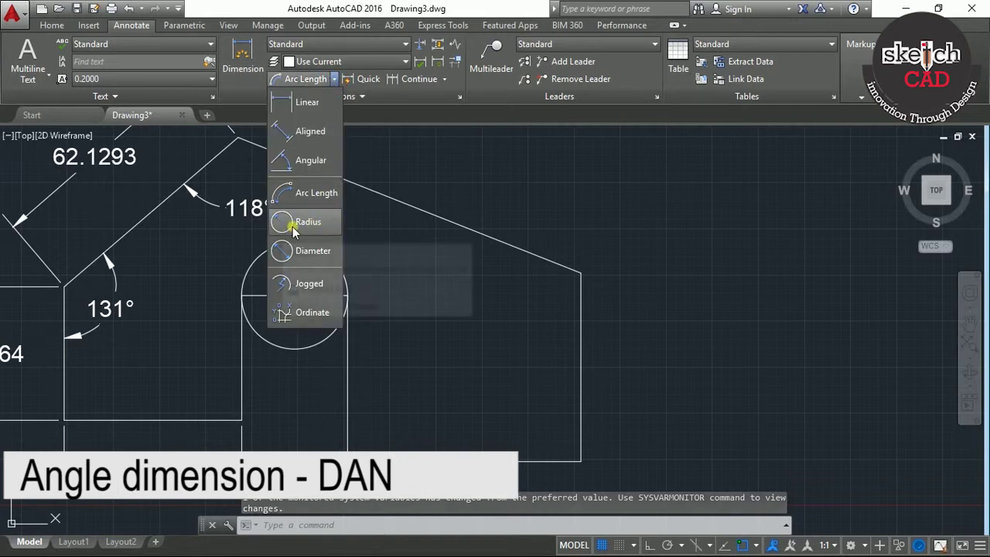
left_click(317, 222)
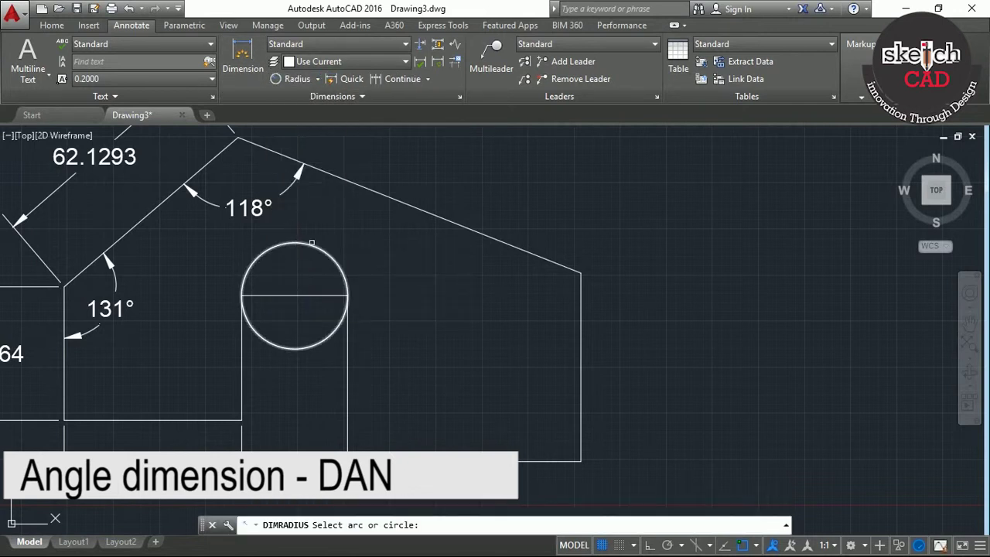
scroll(306, 275, "down", 2)
scroll(447, 276, "up", 3)
middle_click_drag(447, 276, 518, 264)
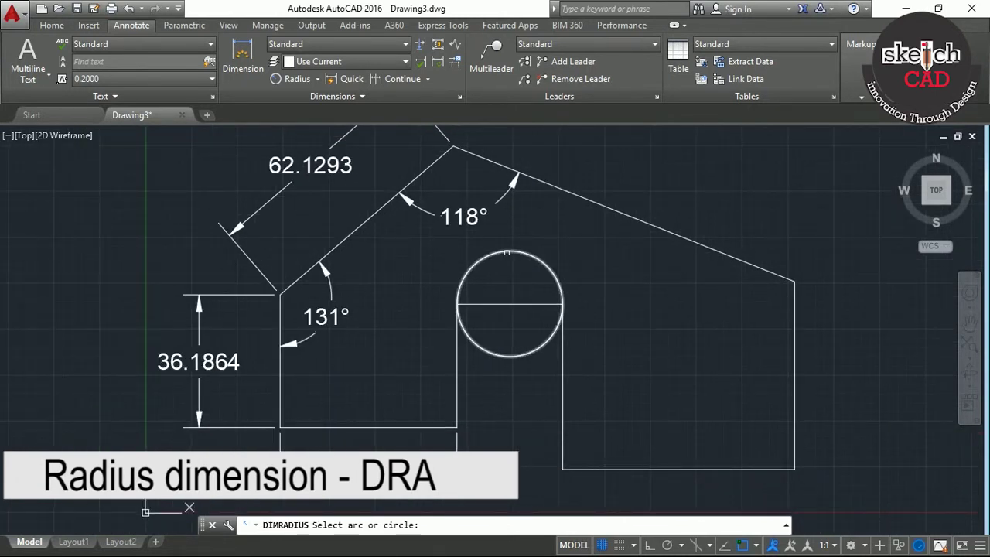
left_click(504, 254)
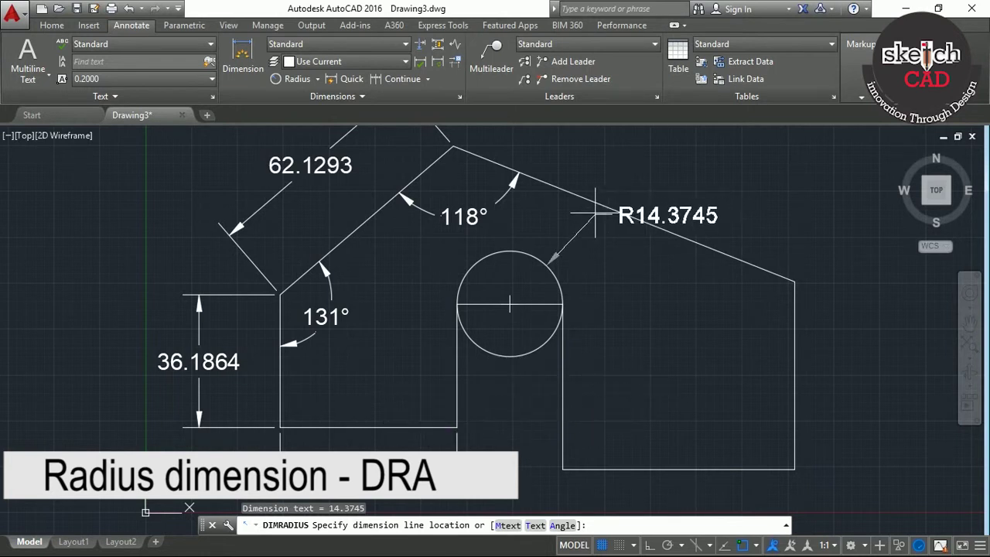
left_click(577, 250)
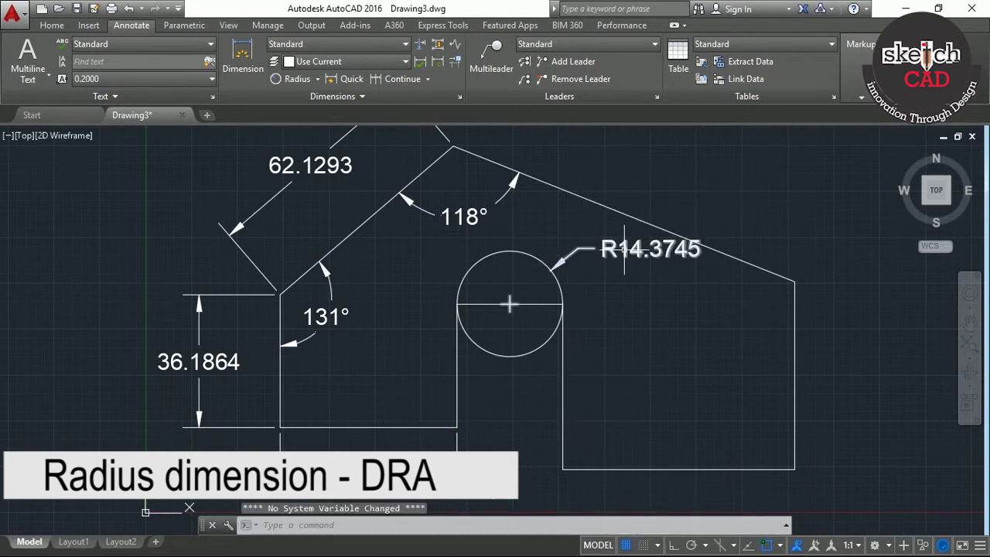
left_click(317, 79)
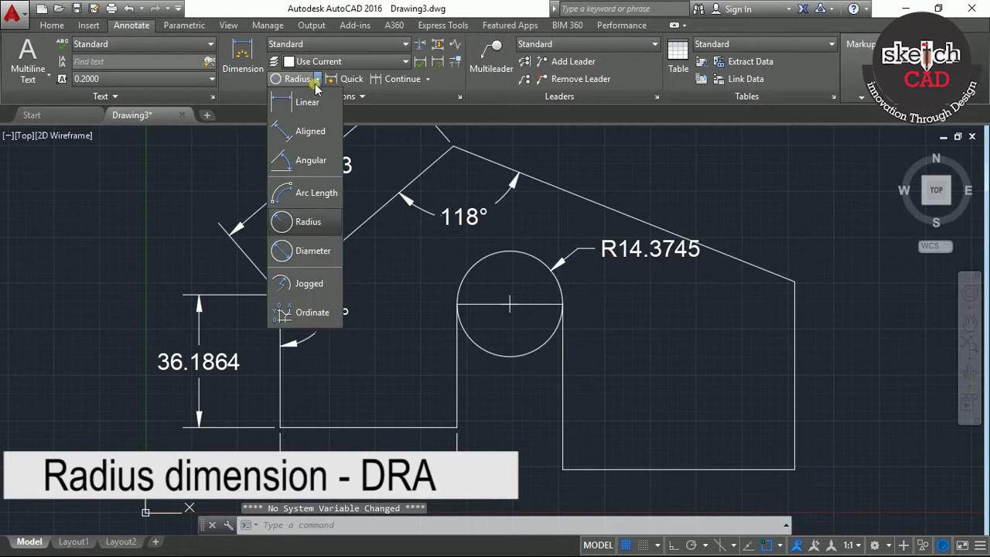
- Add a Ø28.7491 diameter dimension to the circle, to its lower right
left_click(306, 253)
middle_click_drag(542, 309, 484, 242)
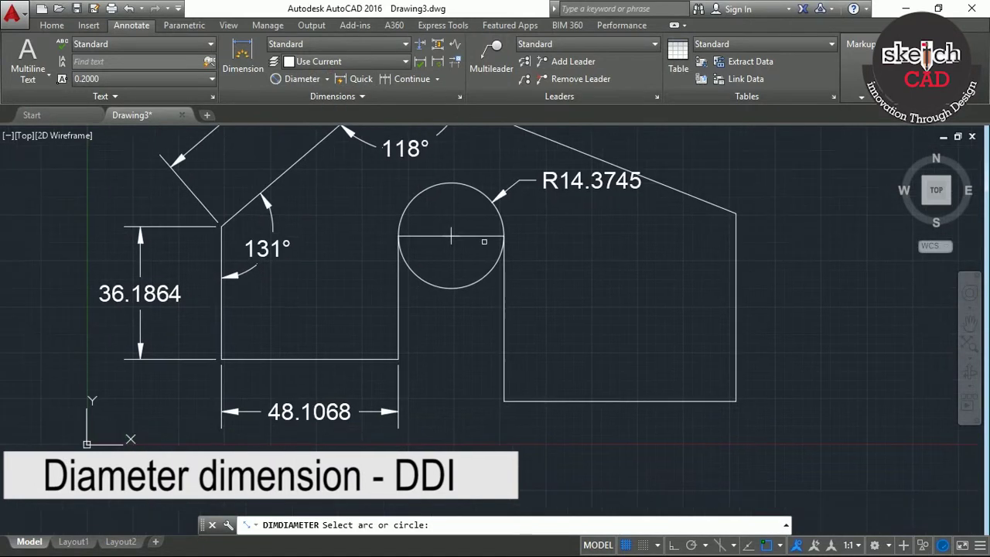
left_click(475, 284)
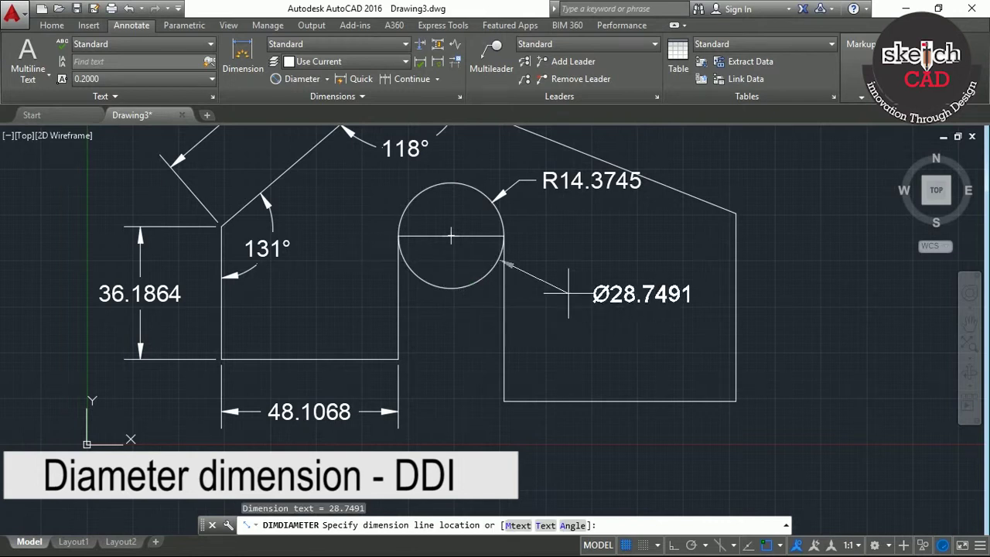
left_click(542, 270)
middle_click_drag(567, 245, 595, 300)
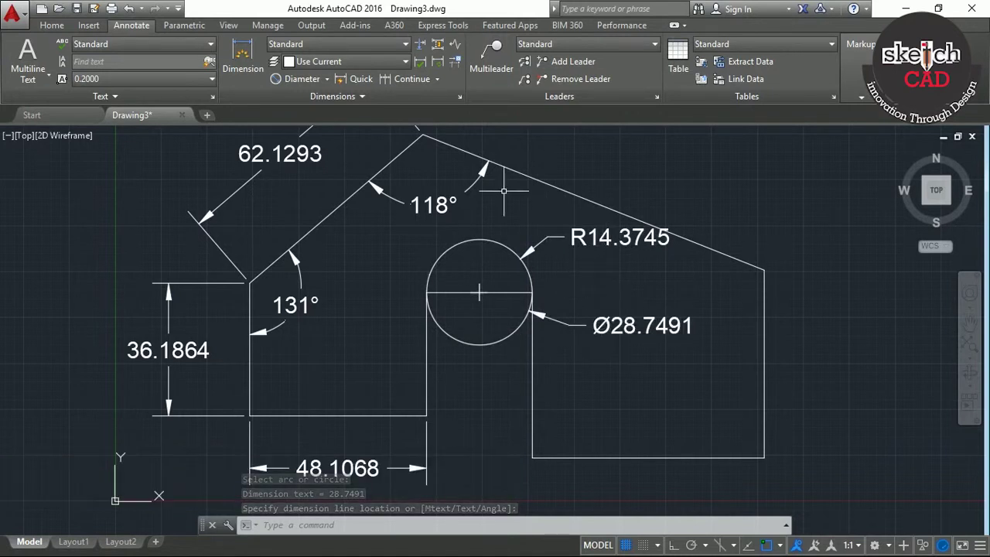
left_click(328, 78)
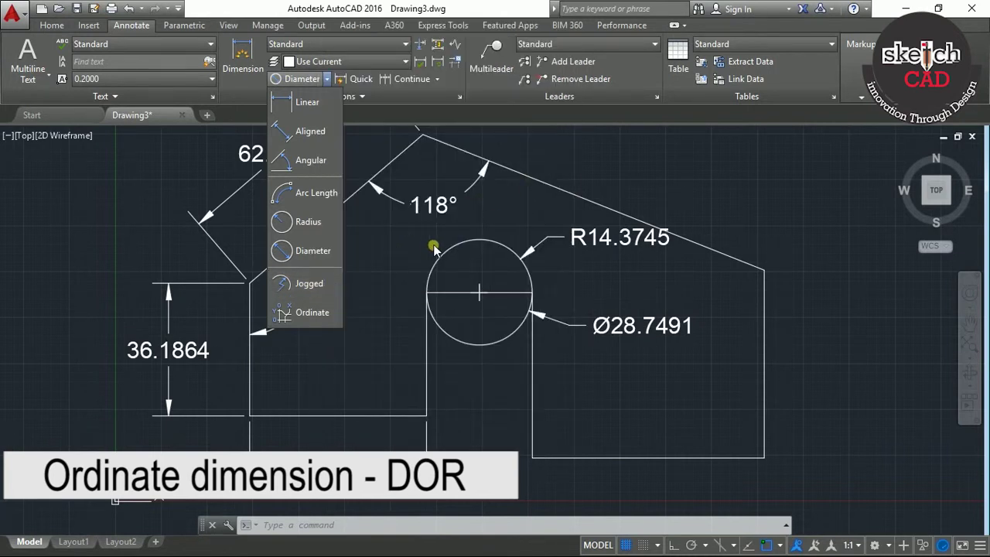
- Add an X-datum ordinate dimension of 113.5478 at the right block's lower-left corner
scroll(431, 250, "down", 1)
scroll(435, 248, "up", 1)
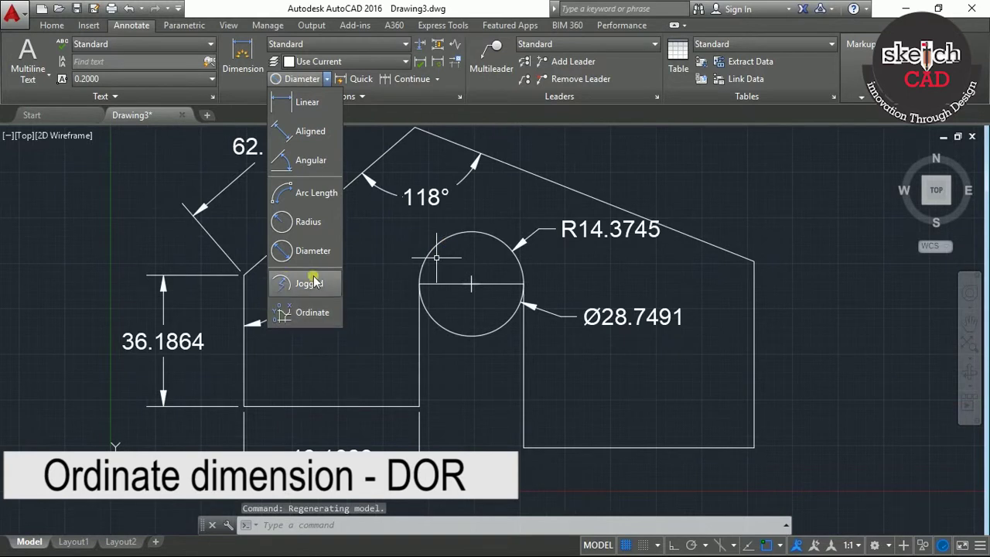
left_click(305, 318)
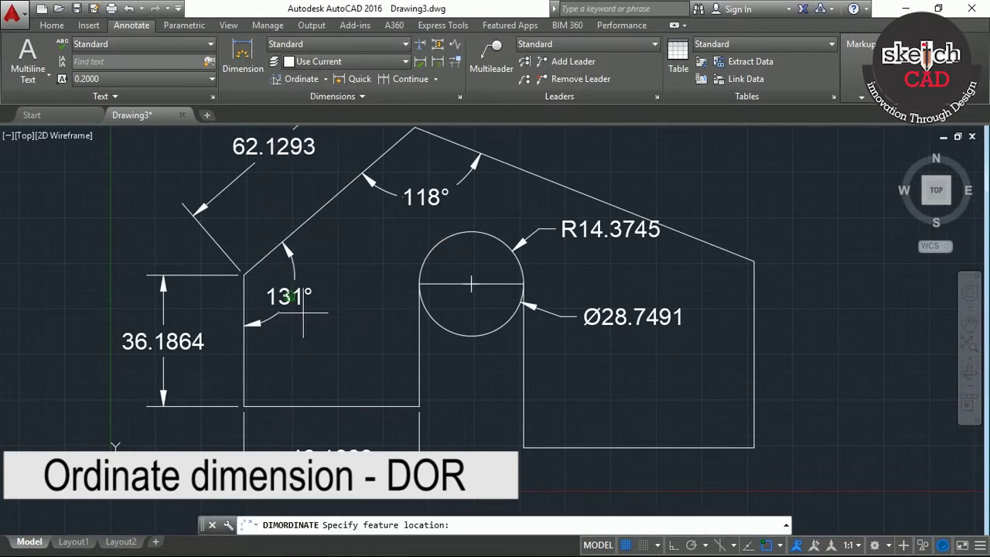
mouse_move(483, 394)
middle_mouse_down()
mouse_move(294, 382)
mouse_move(338, 398)
middle_mouse_up()
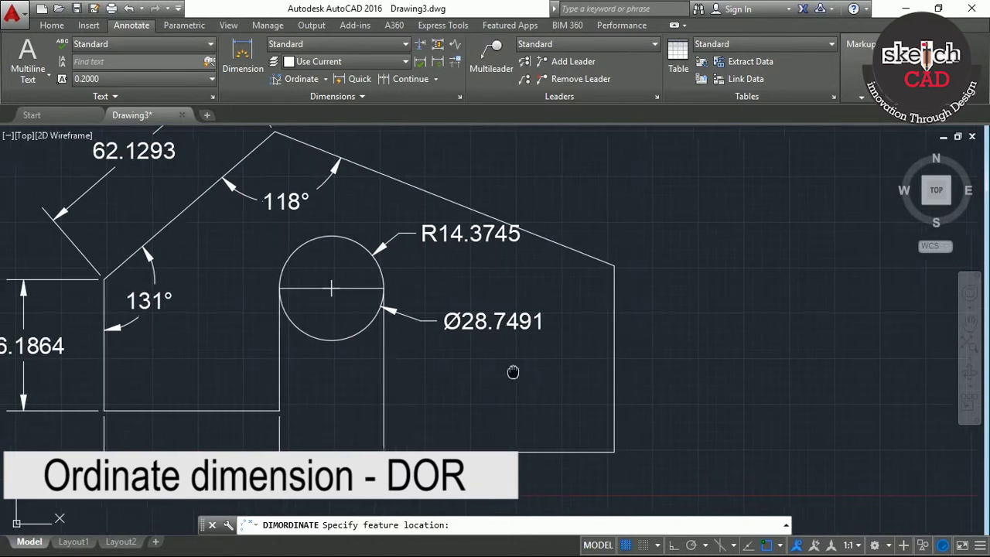
scroll(513, 371, "down", 2)
middle_click_drag(513, 372, 605, 310)
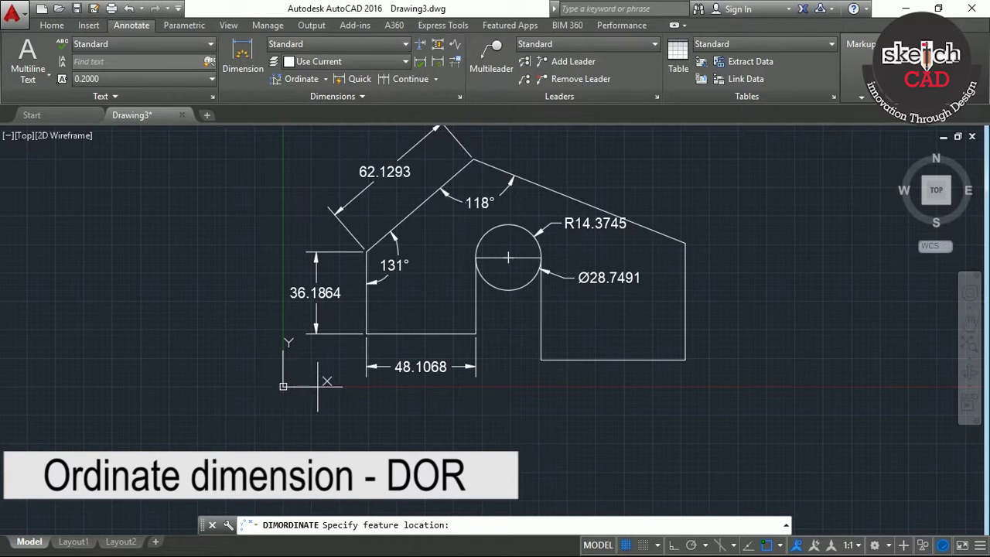
left_click(541, 360)
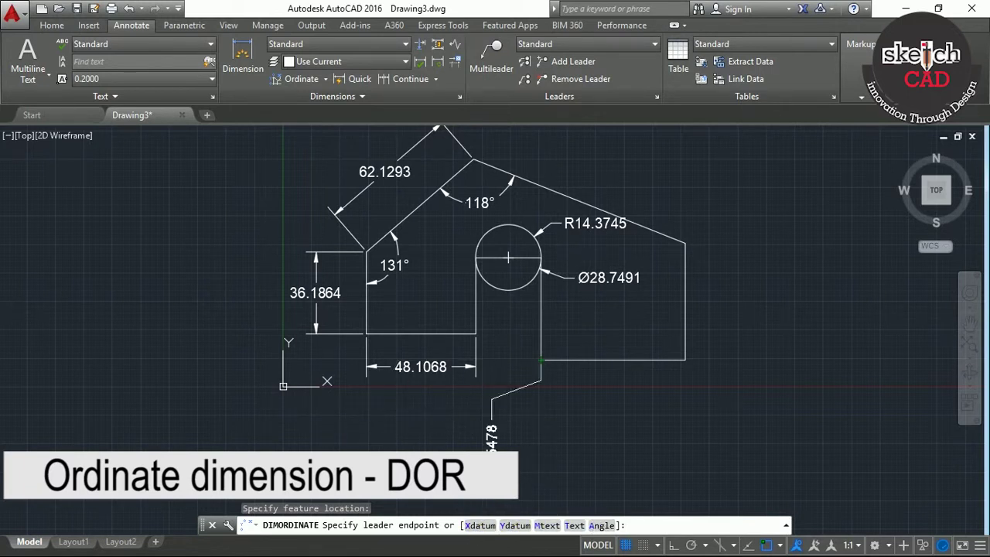
left_click(482, 528)
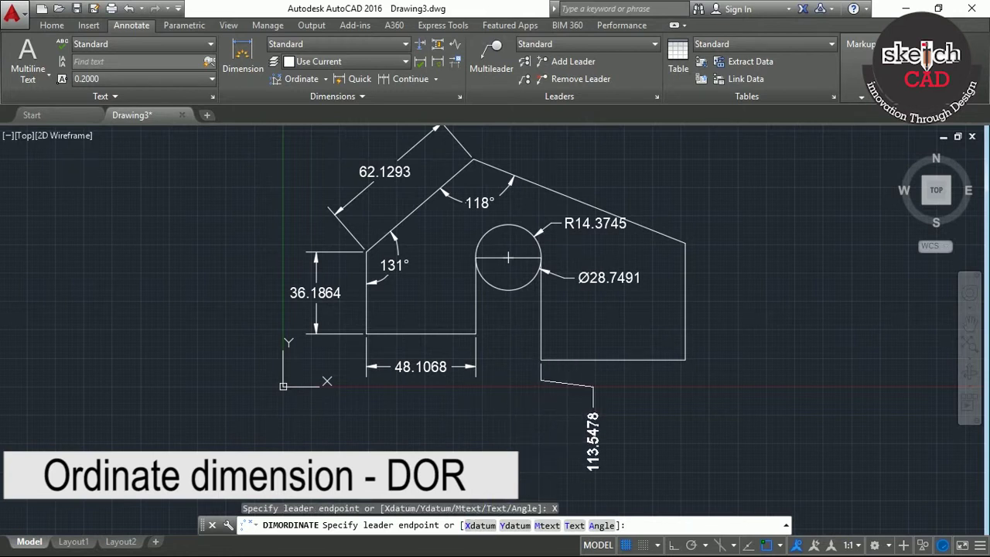
left_click(592, 410)
scroll(549, 422, "up", 2)
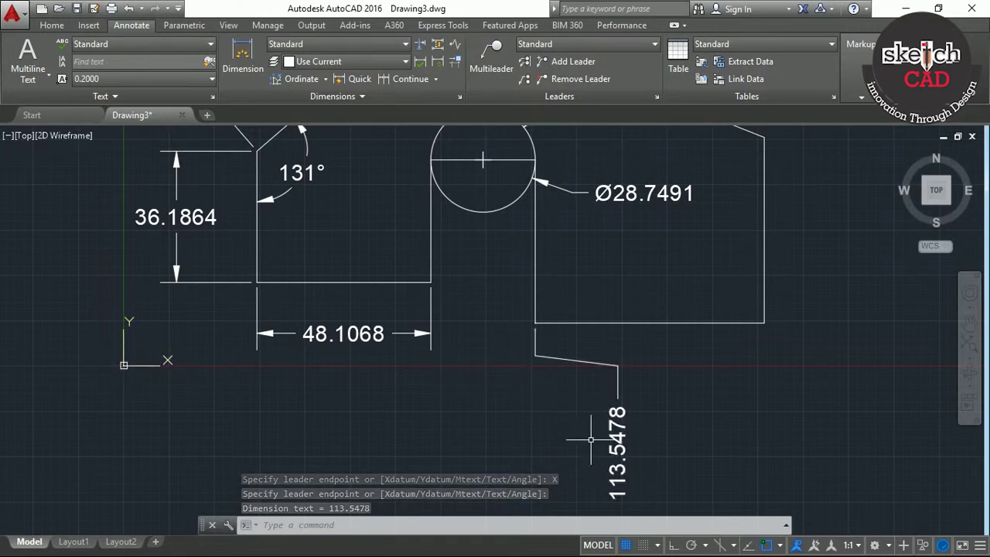
- Add a Y-datum ordinate dimension of 11.8386 at the same corner
key("Return")
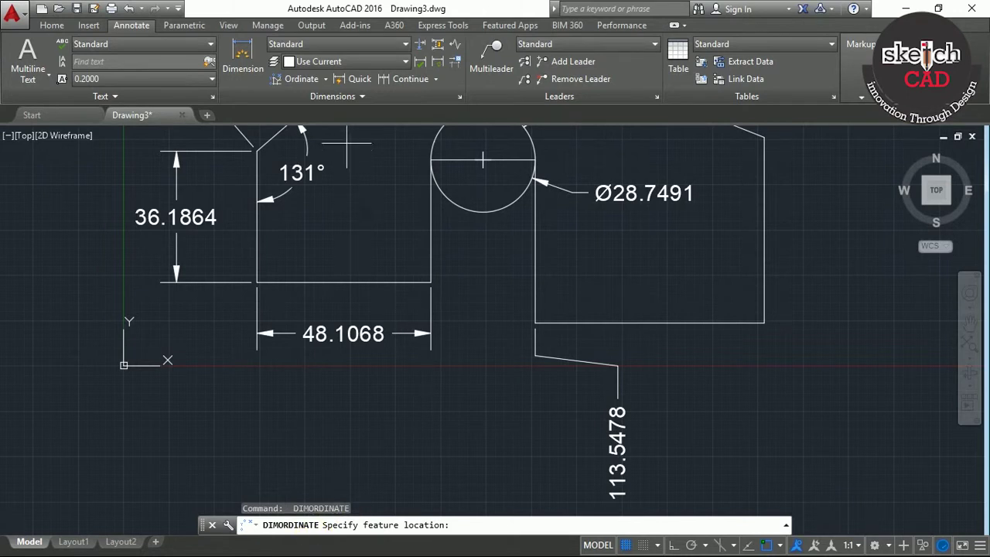
left_click(535, 323)
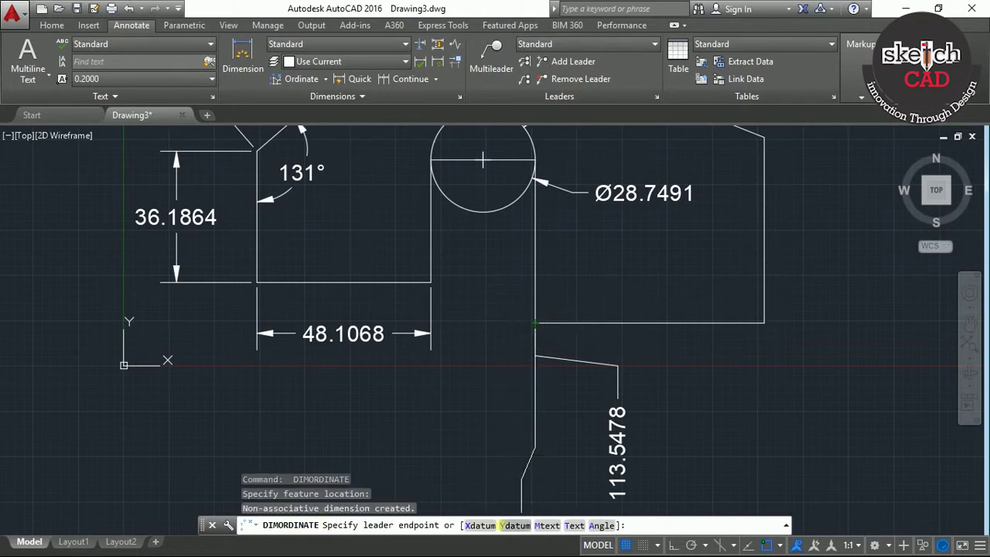
left_click(515, 528)
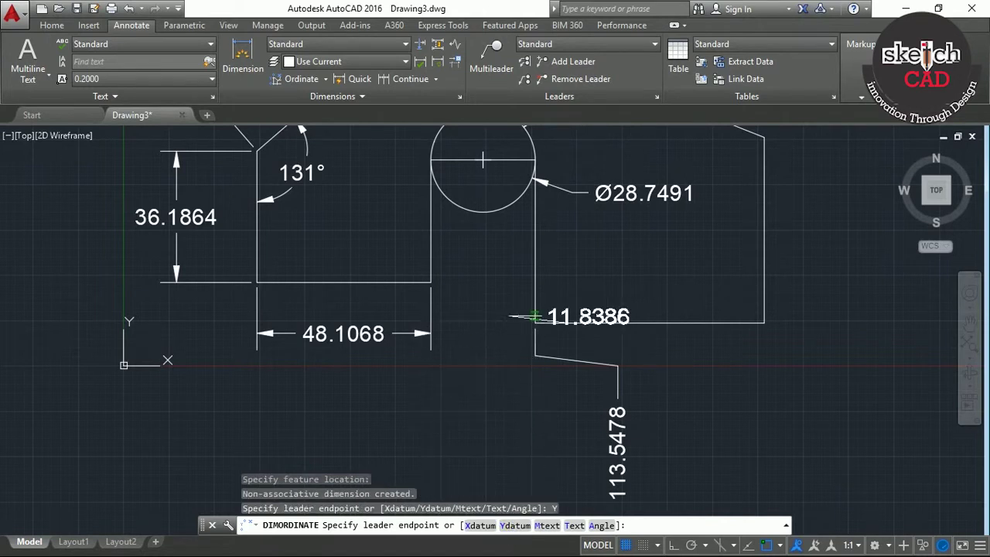
left_click(615, 267)
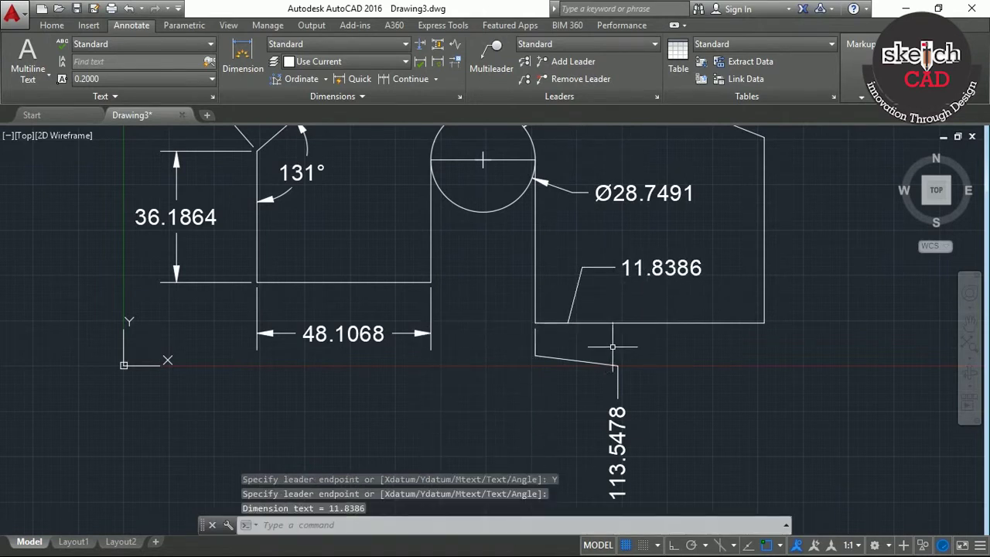
scroll(613, 347, "down", 3)
middle_click_drag(612, 347, 551, 299)
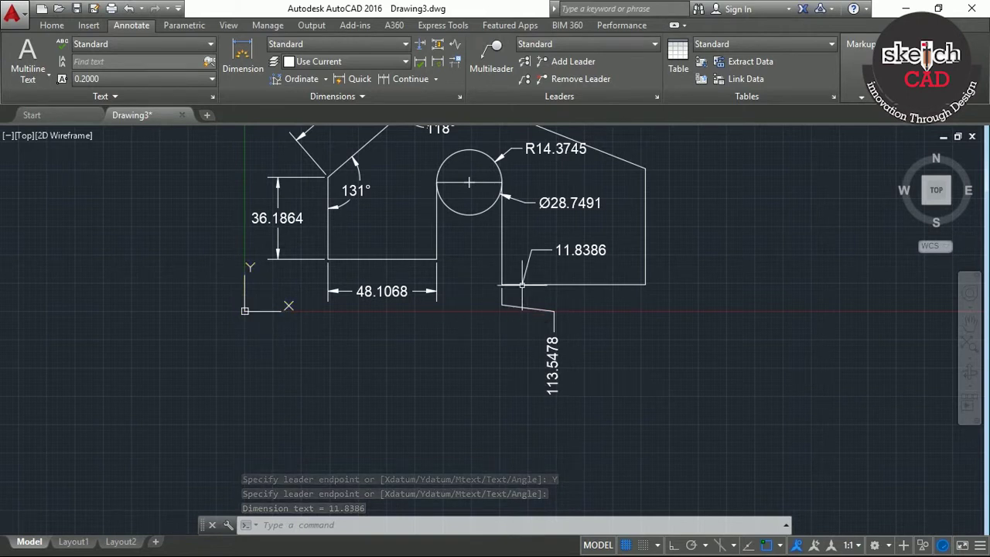
scroll(530, 297, "up", 3)
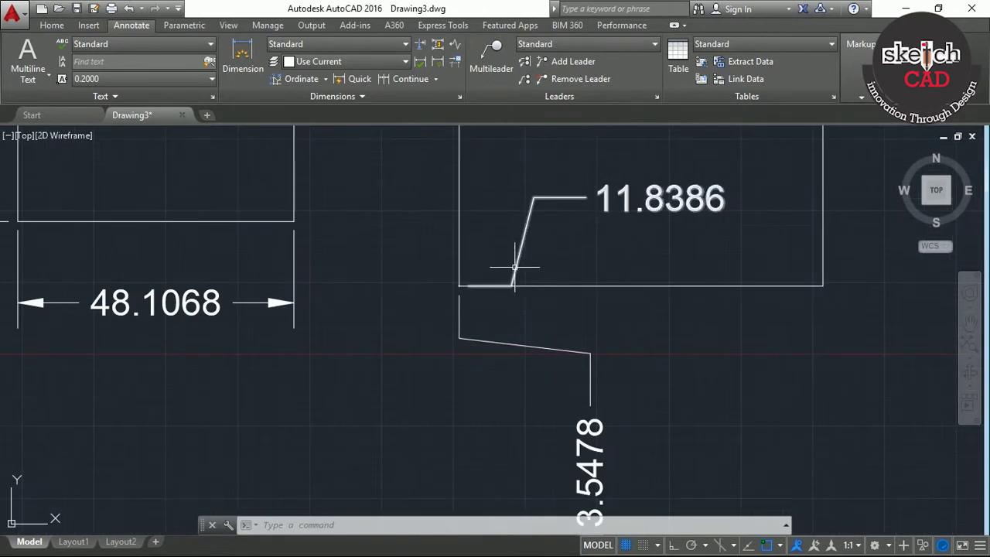
scroll(514, 266, "down", 2)
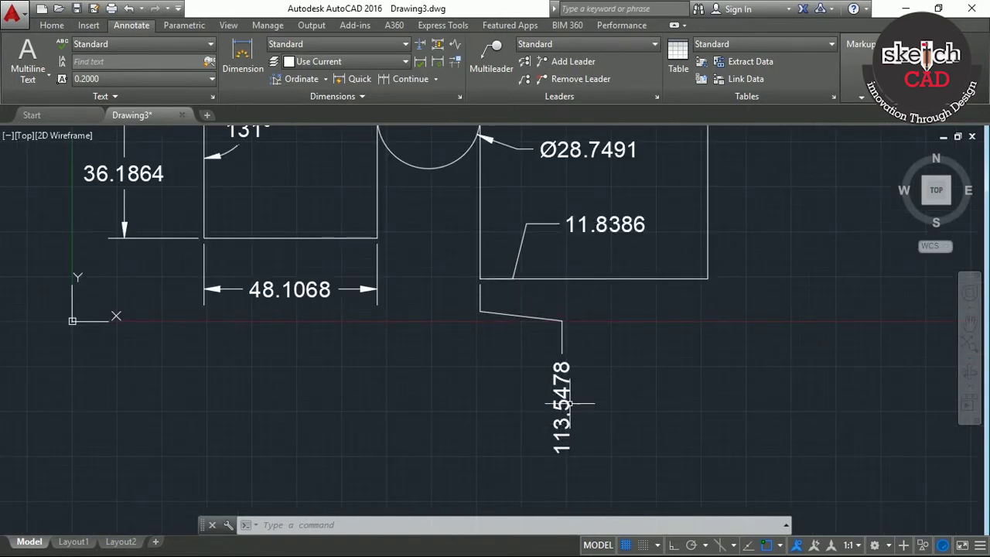
mouse_move(560, 378)
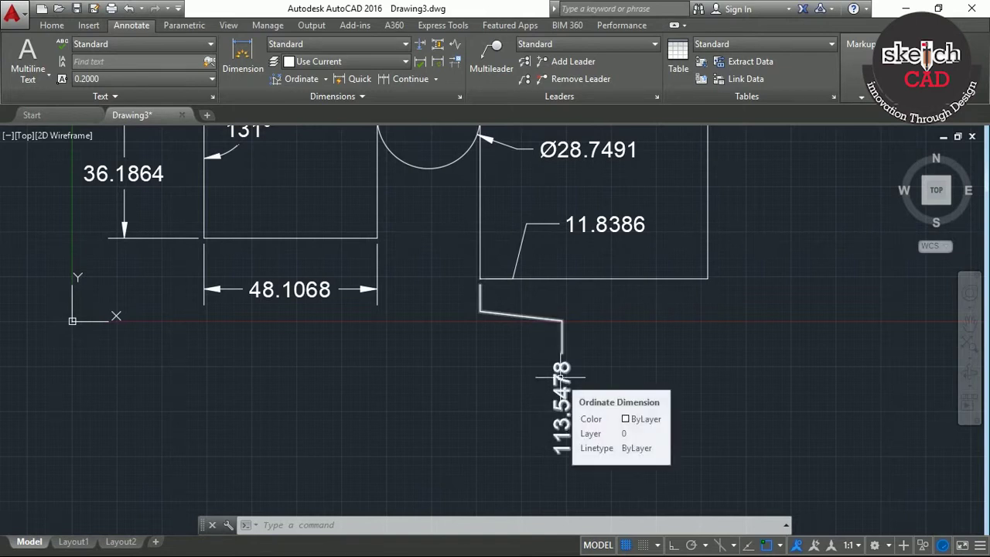
scroll(657, 354, "down", 3)
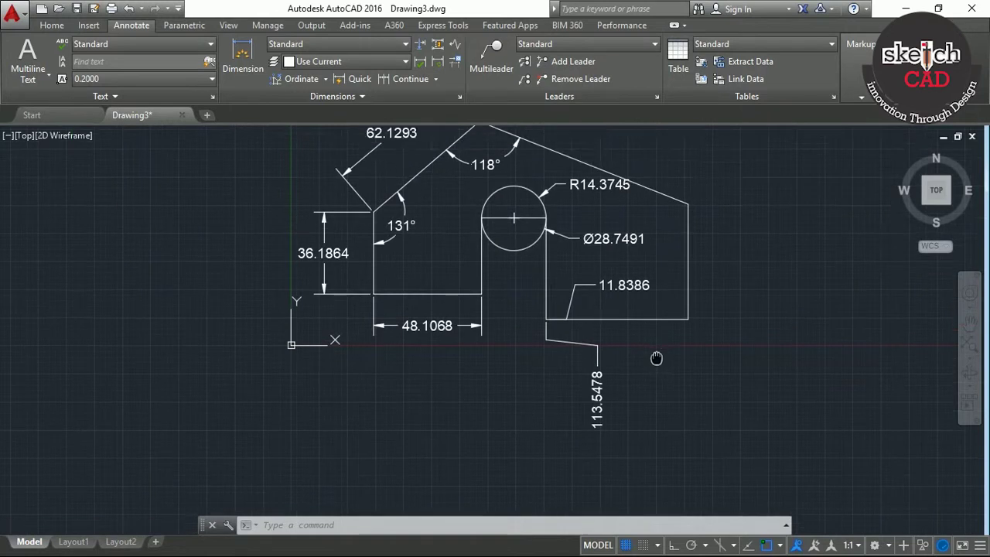
- Window-select all 19 objects and erase them, clearing the drawing
left_click(760, 449)
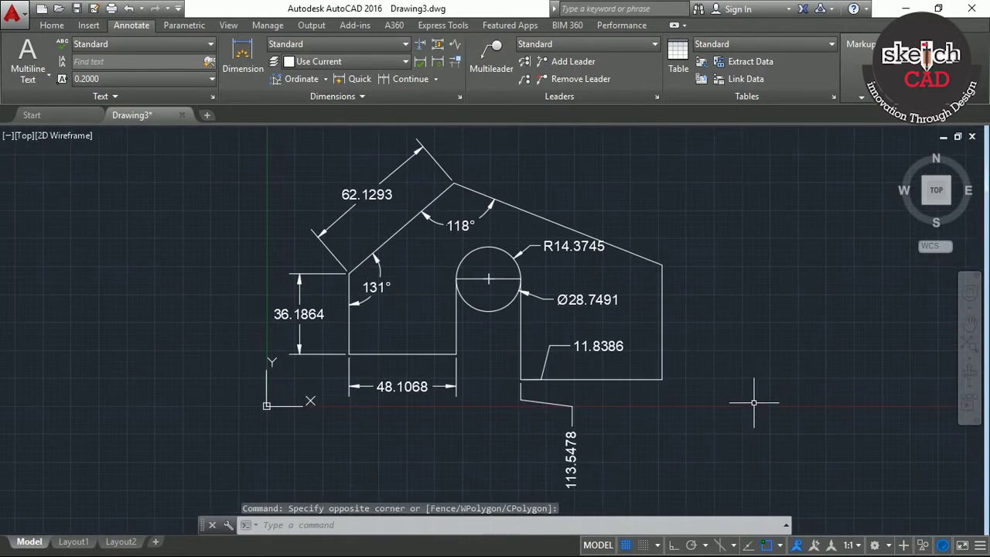
left_click(260, 147)
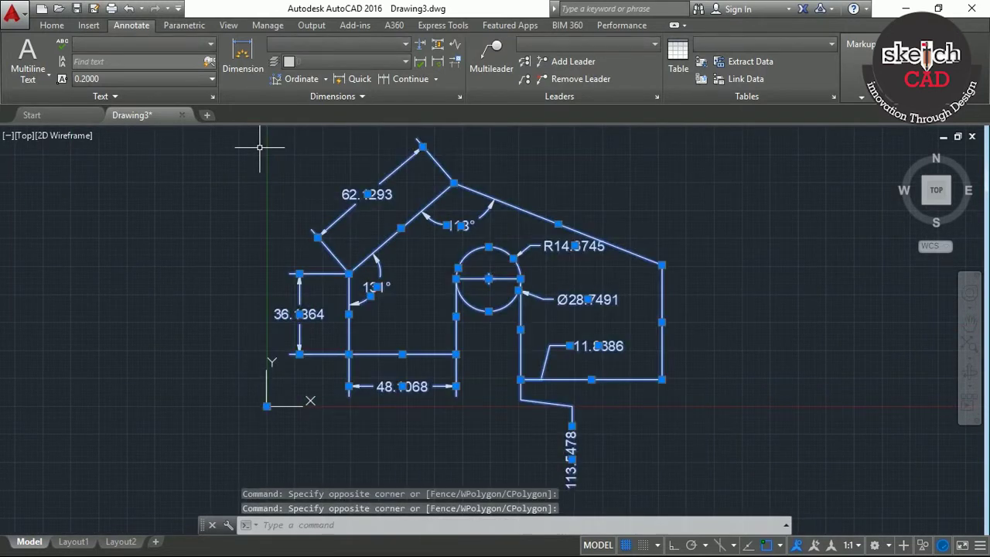
key("Delete")
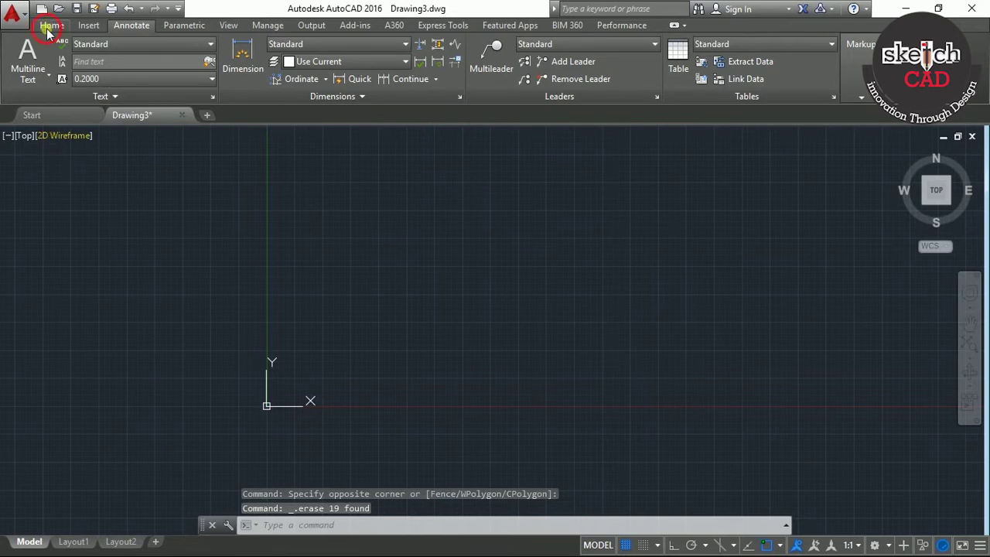
left_click(51, 25)
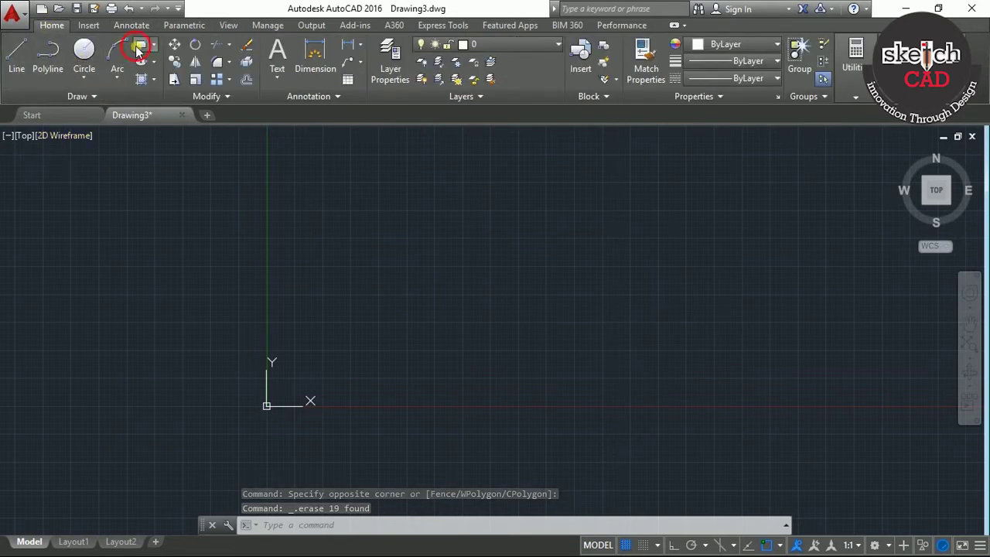
- Start a line outline at the bottom-left corner and draw the first two stair steps
left_click(141, 44)
left_click(18, 54)
left_click(419, 357)
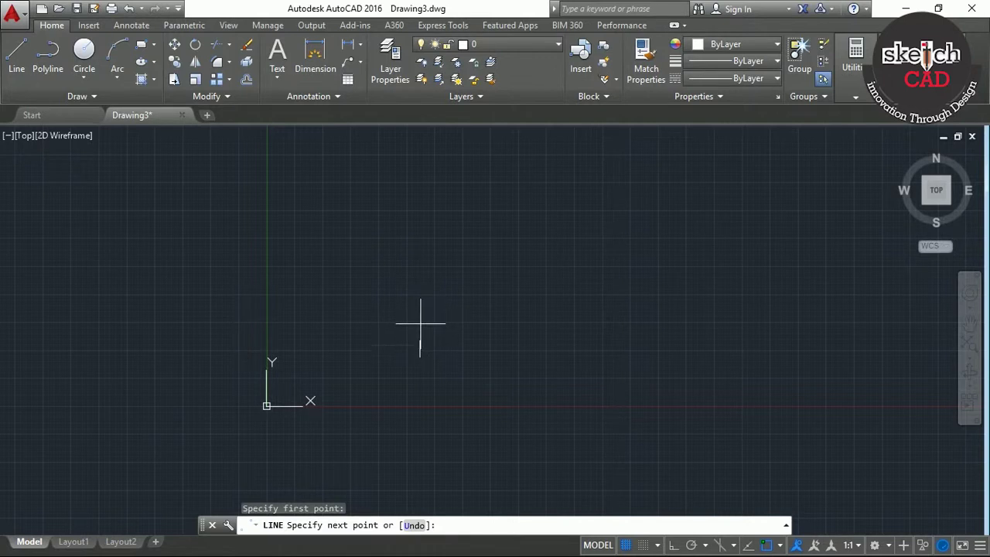
left_click(419, 305)
left_click(481, 305)
left_click(481, 223)
left_click(546, 223)
- Draw the top step and right side, closing the outline back at the start point
left_click(546, 166)
left_click(599, 166)
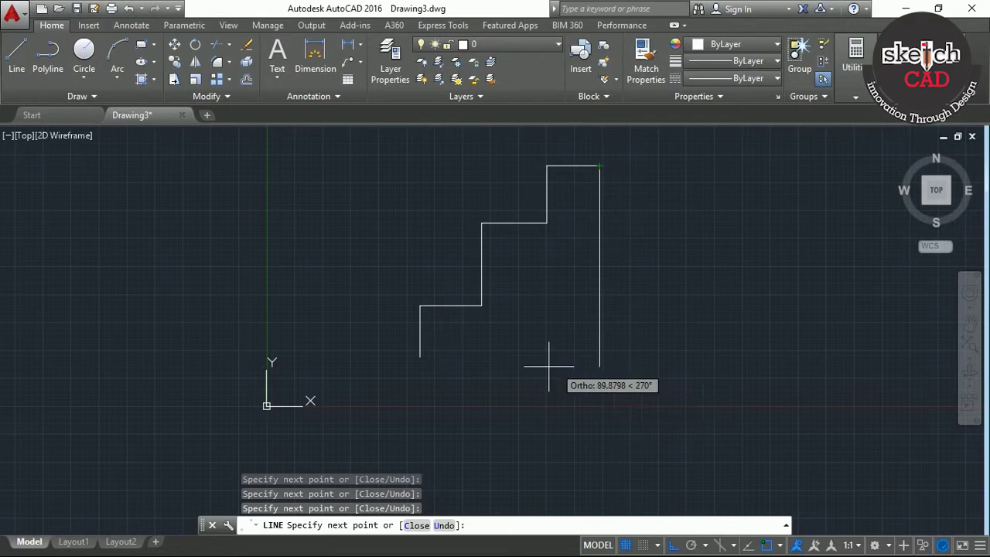
left_click(594, 352)
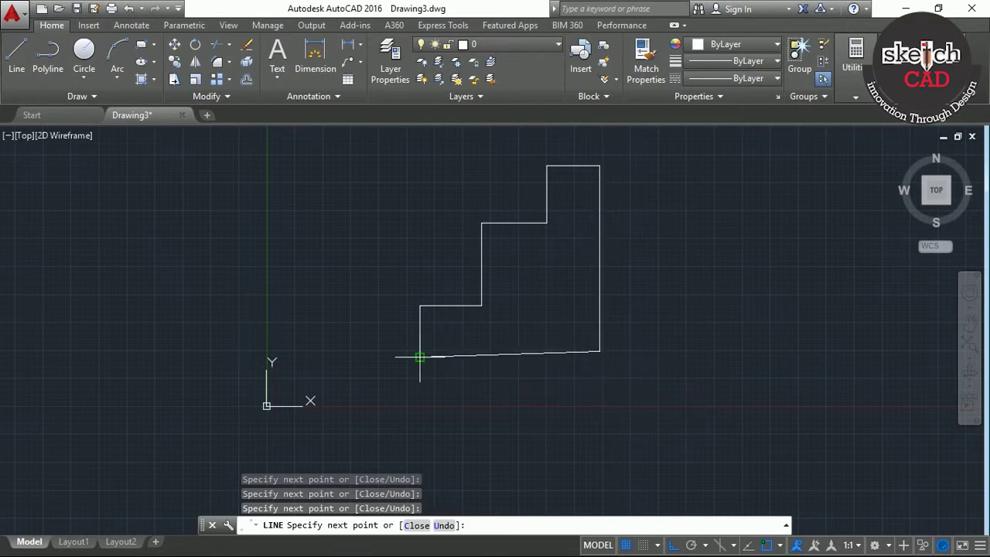
left_click(419, 358)
key("Return")
scroll(615, 335, "down", 2)
scroll(568, 319, "up", 2)
scroll(580, 316, "up", 2)
mouse_move(579, 316)
middle_mouse_down()
mouse_move(589, 377)
mouse_move(642, 389)
middle_mouse_up()
scroll(612, 367, "down", 2)
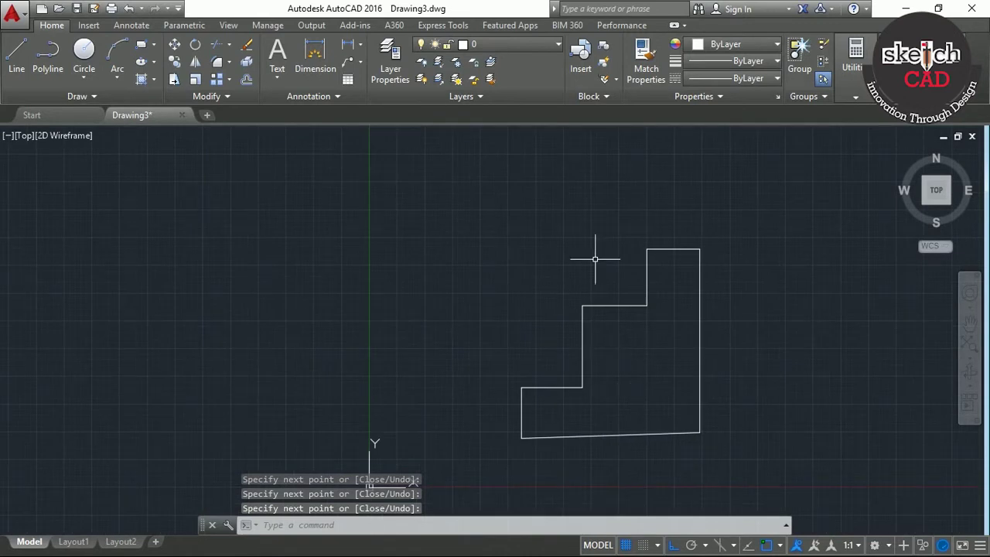
left_click(137, 27)
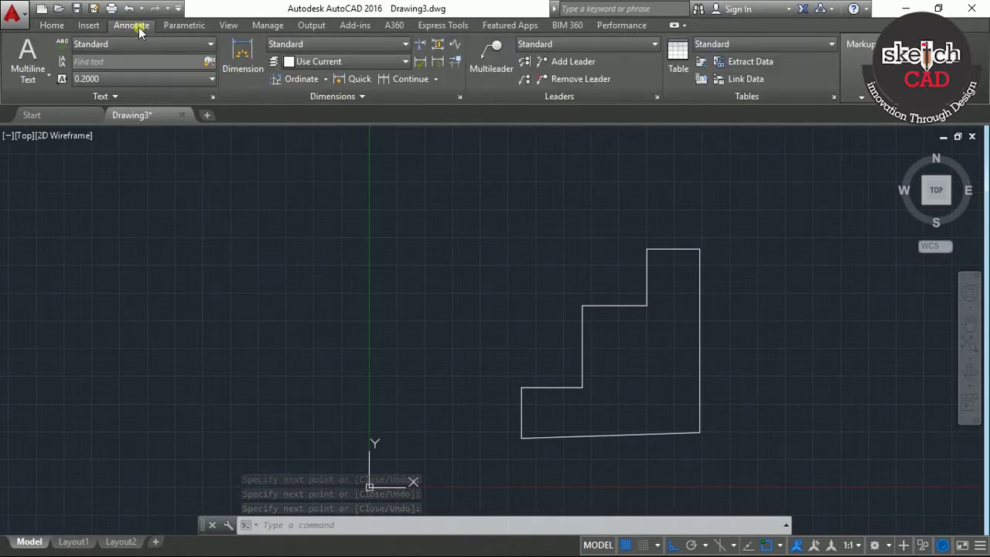
- Add a vertical 22.9549 linear dimension for the lowest step, placed left of the outline
left_click(436, 79)
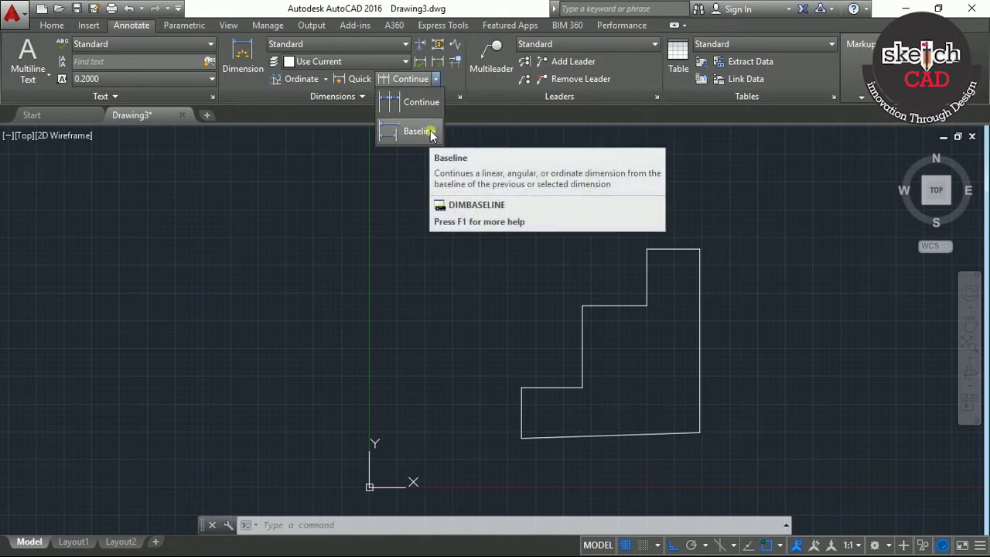
left_click(401, 199)
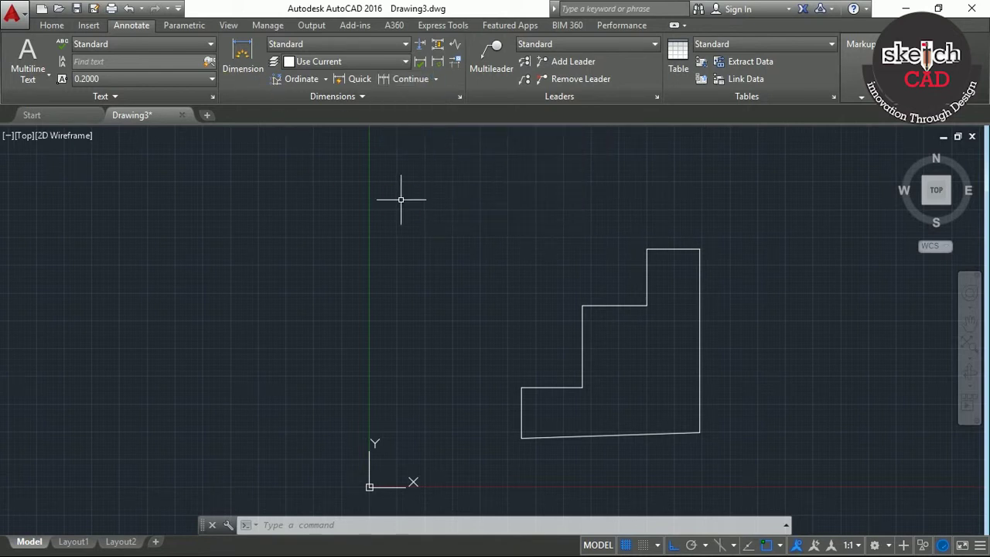
left_click(326, 79)
left_click(302, 101)
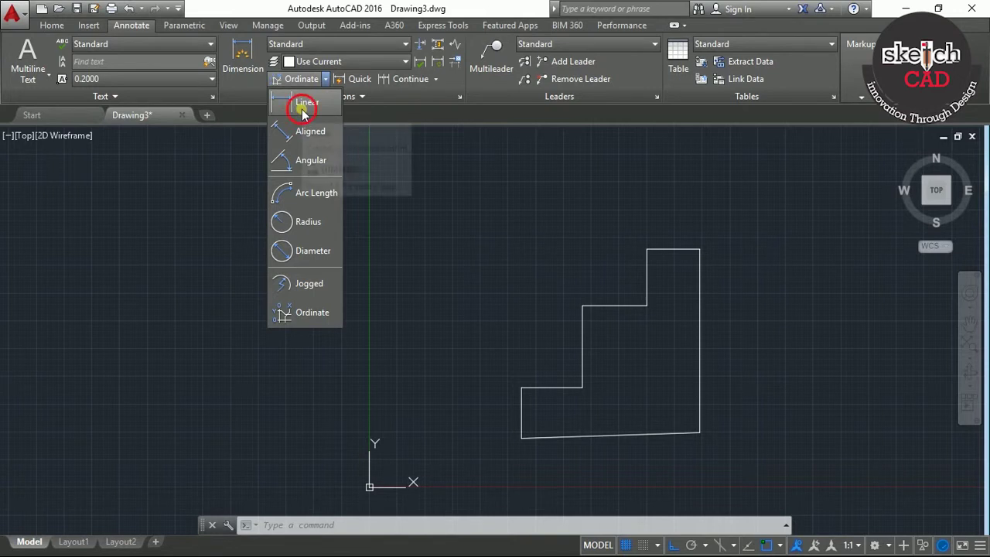
left_click(522, 439)
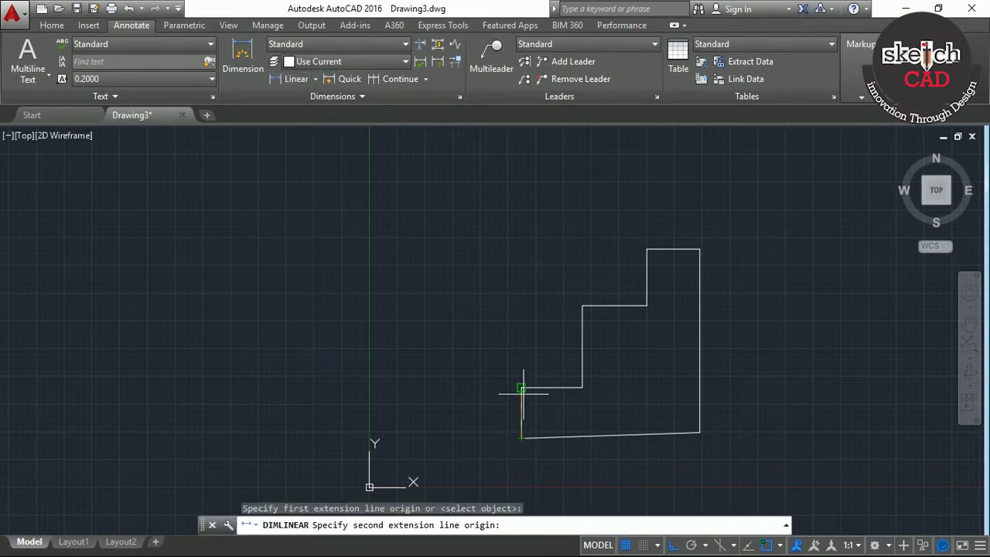
left_click(522, 388)
left_click(449, 414)
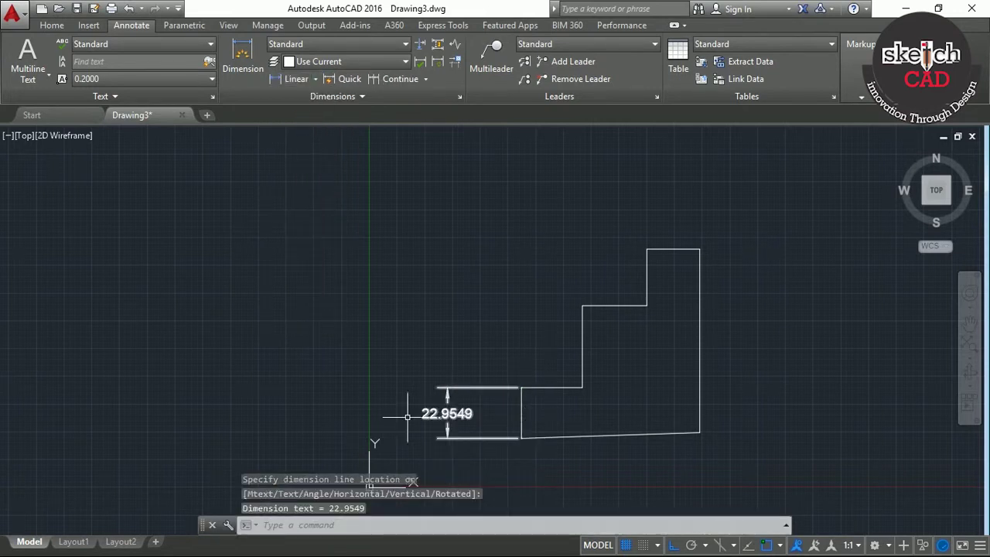
middle_click_drag(496, 417, 465, 408)
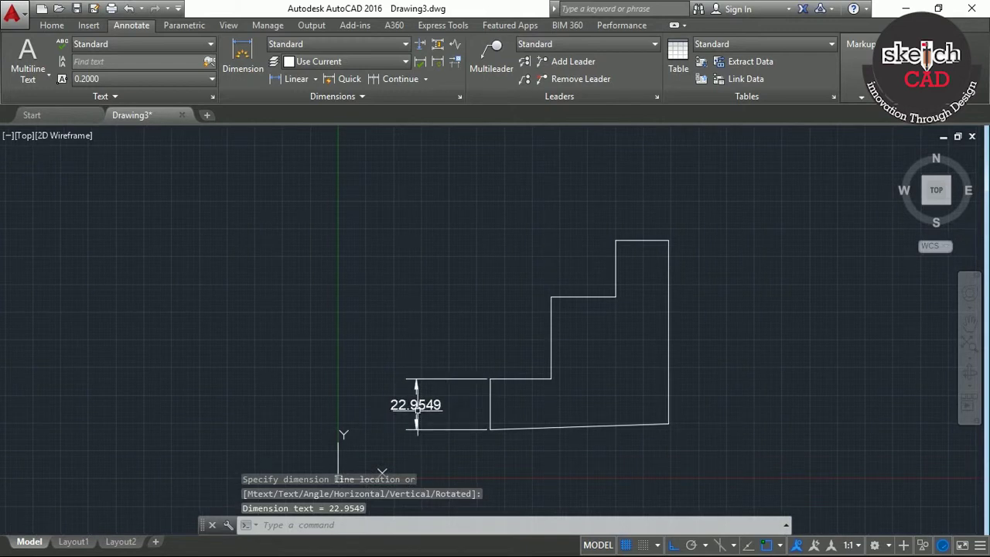
left_click(400, 78)
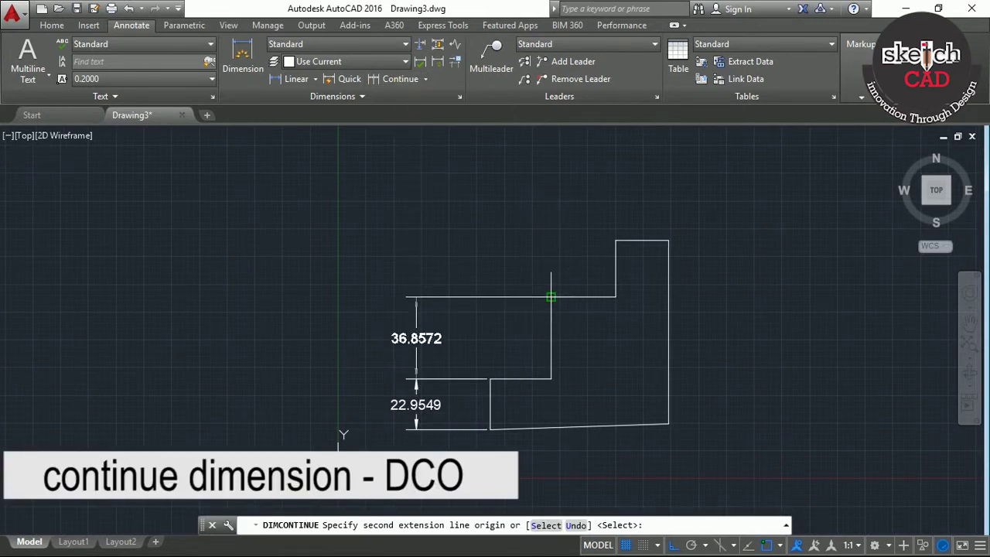
left_click(551, 294)
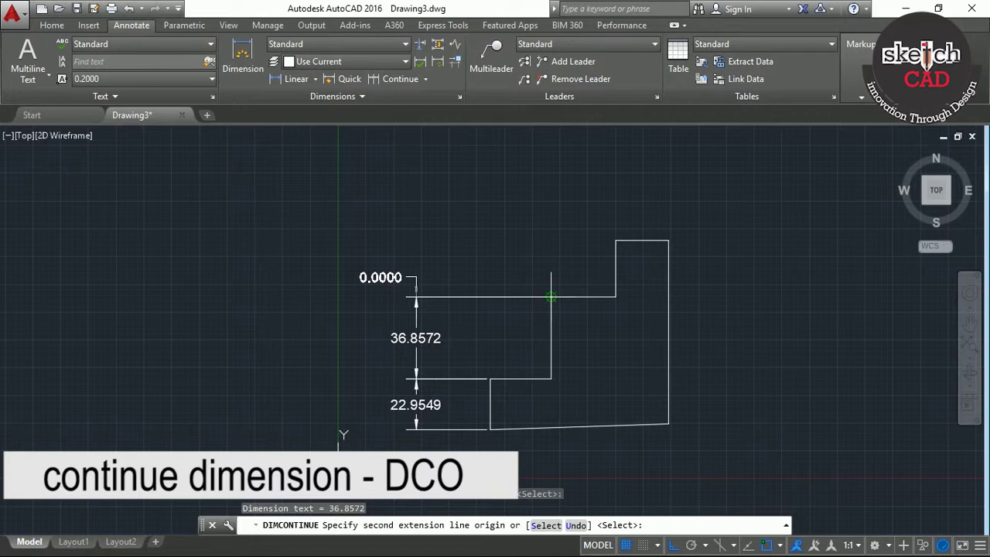
left_click(616, 240)
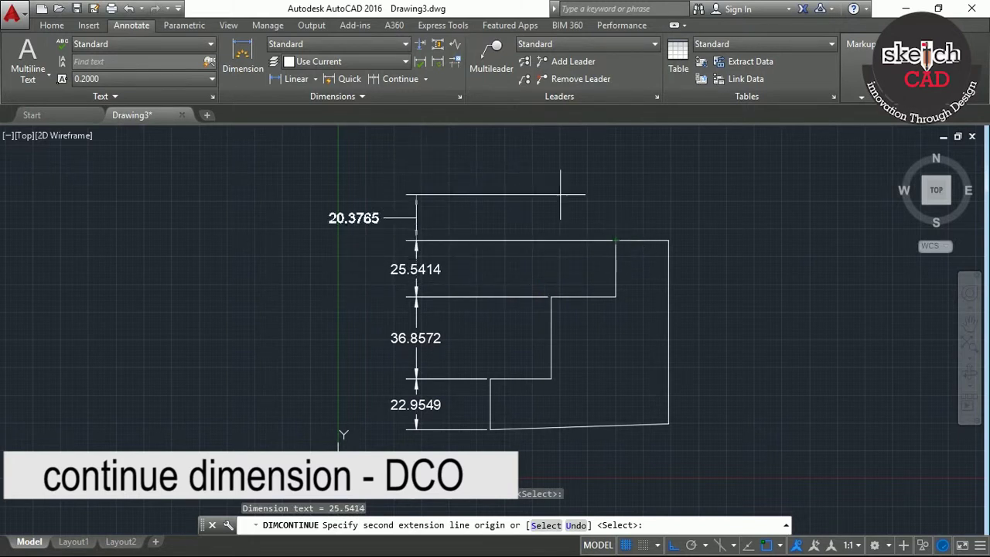
key("Return")
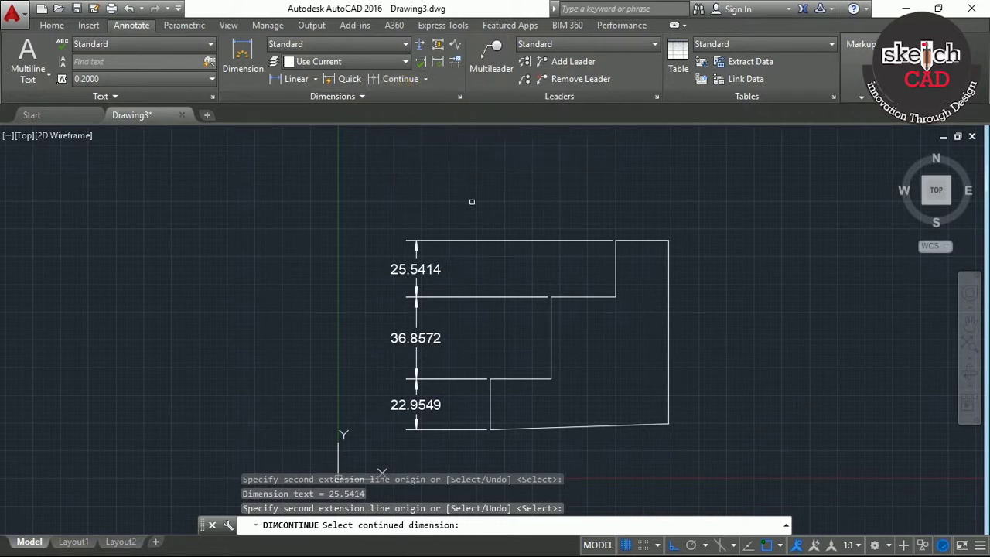
key("Escape")
left_click(446, 456)
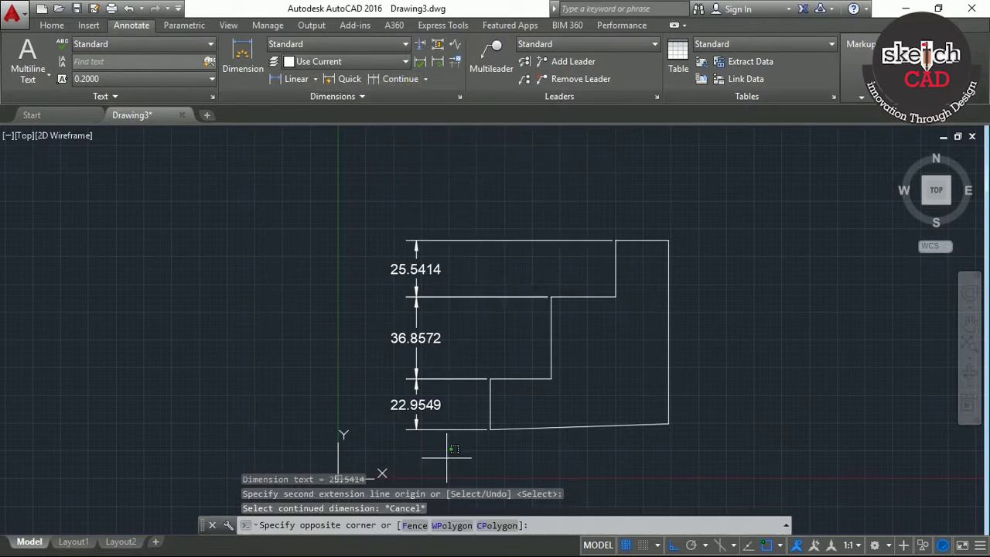
left_click(473, 335)
left_click(385, 232)
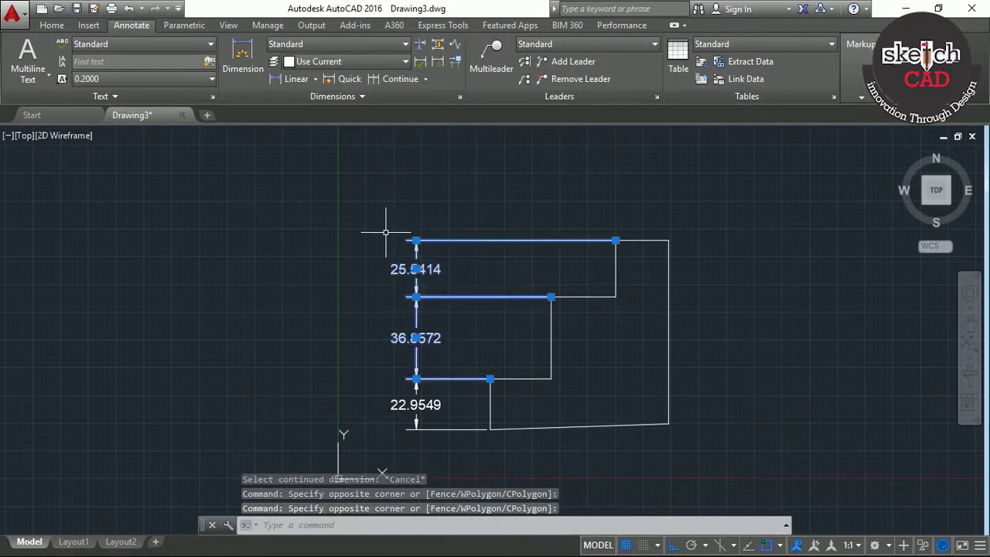
key("Delete")
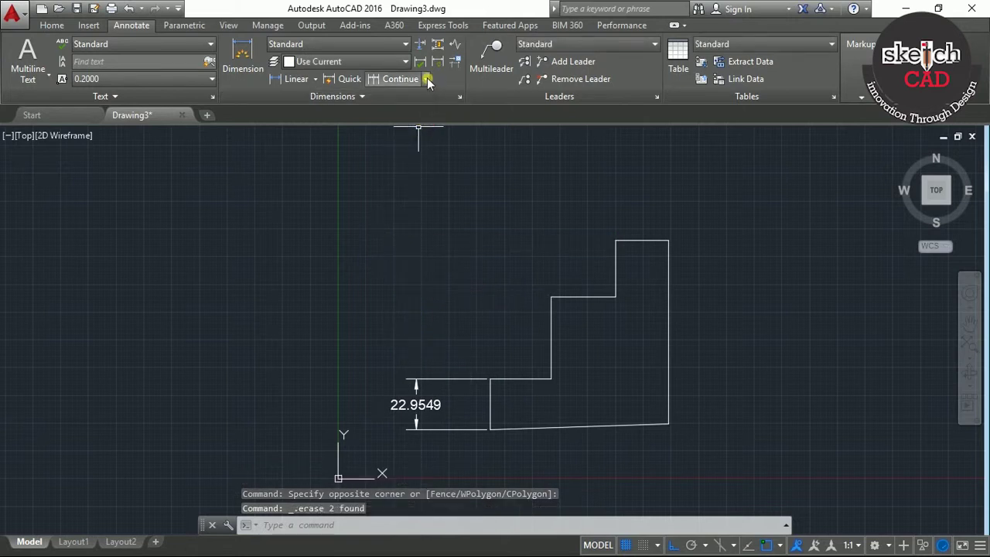
- Add baseline dimensions 59.8121 and 85.3535 off the 22.9549 dimension to the middle step and top corner
left_click(425, 79)
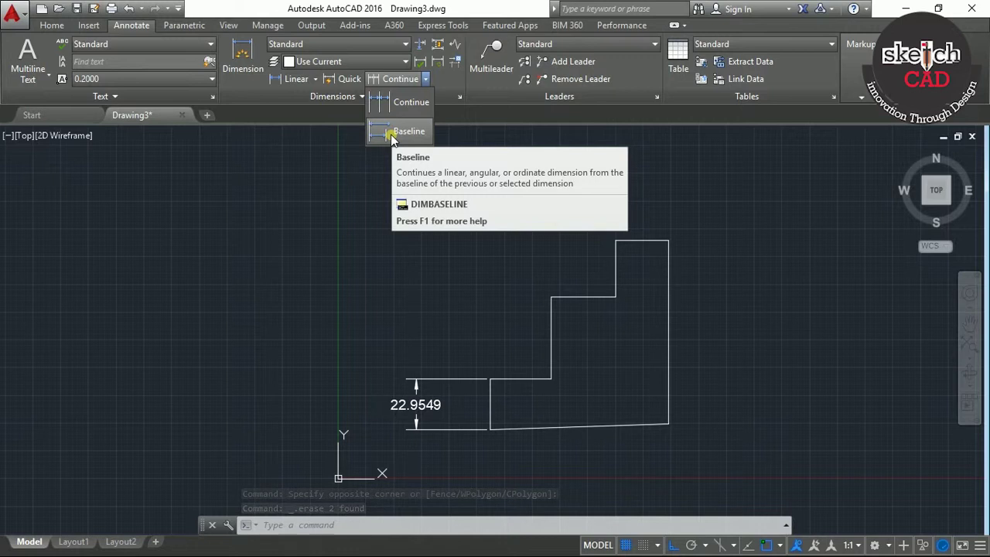
left_click(391, 132)
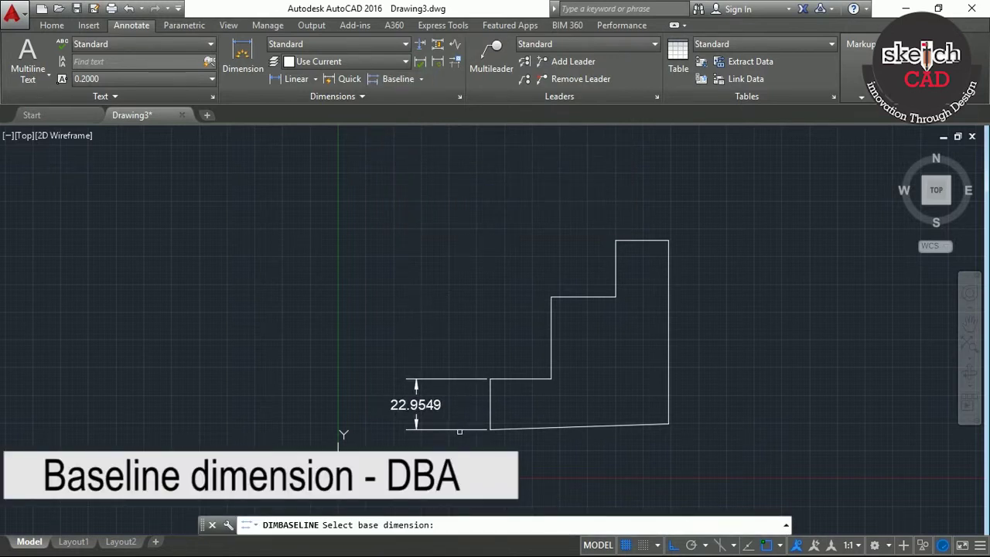
left_click(459, 431)
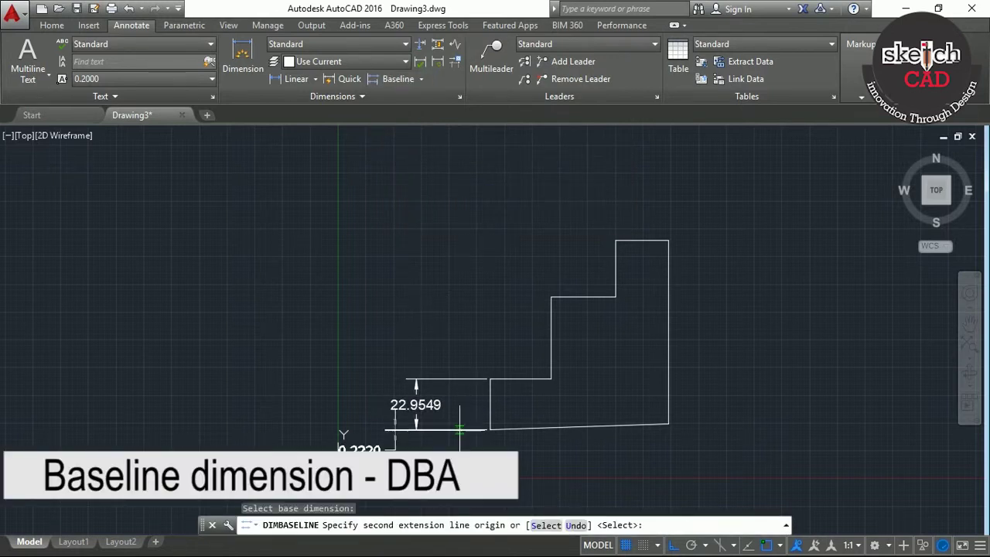
left_click(552, 297)
left_click(616, 241)
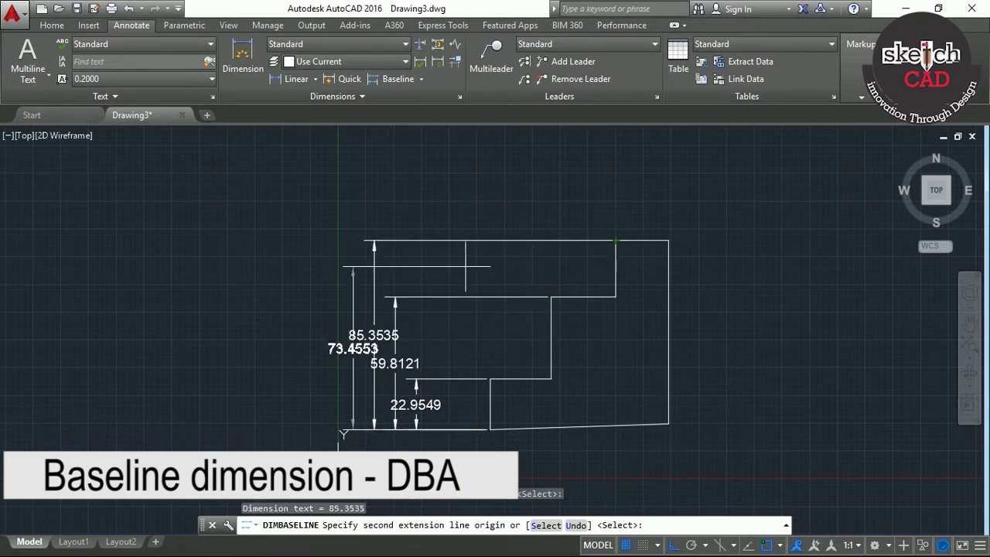
key("Return")
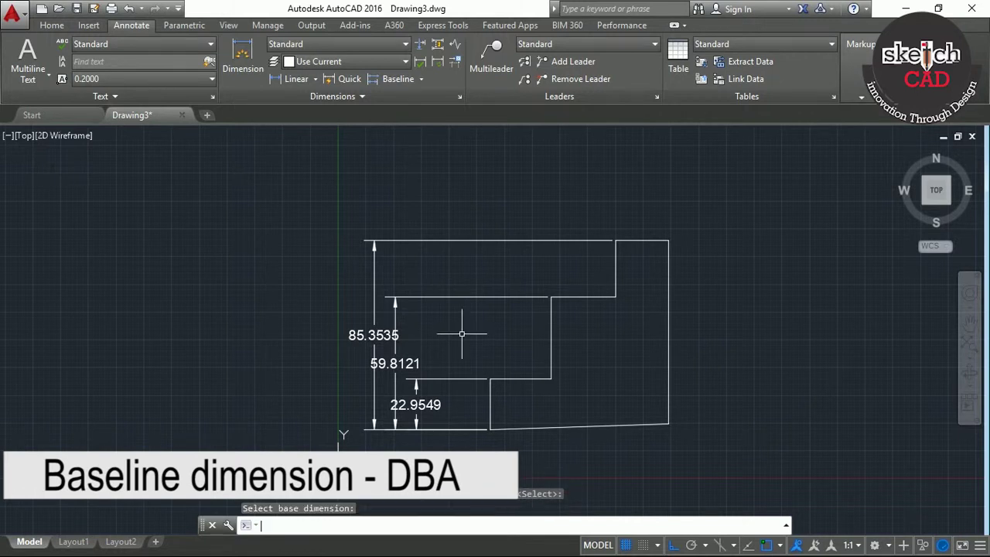
key("Return")
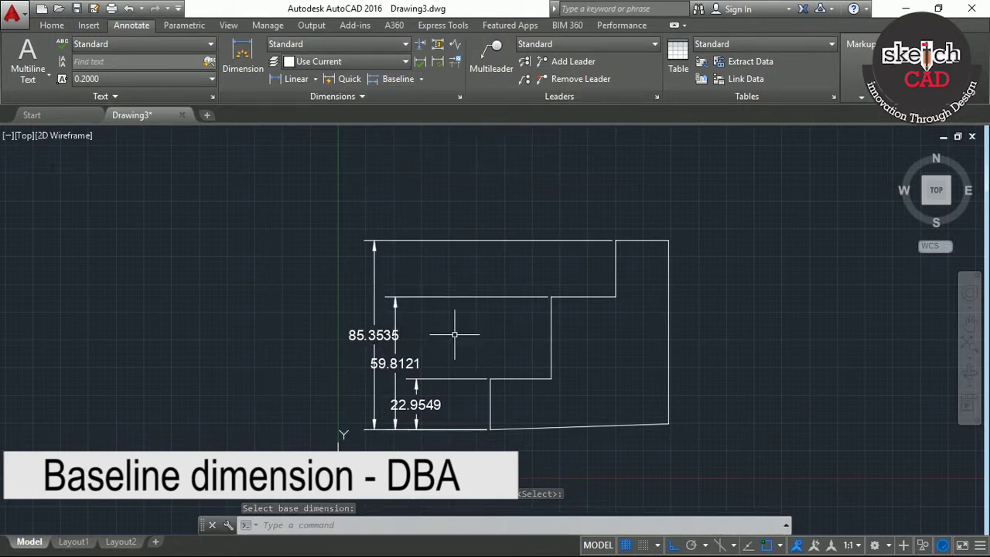
scroll(423, 363, "up", 1)
scroll(433, 354, "up", 2)
scroll(424, 328, "down", 2)
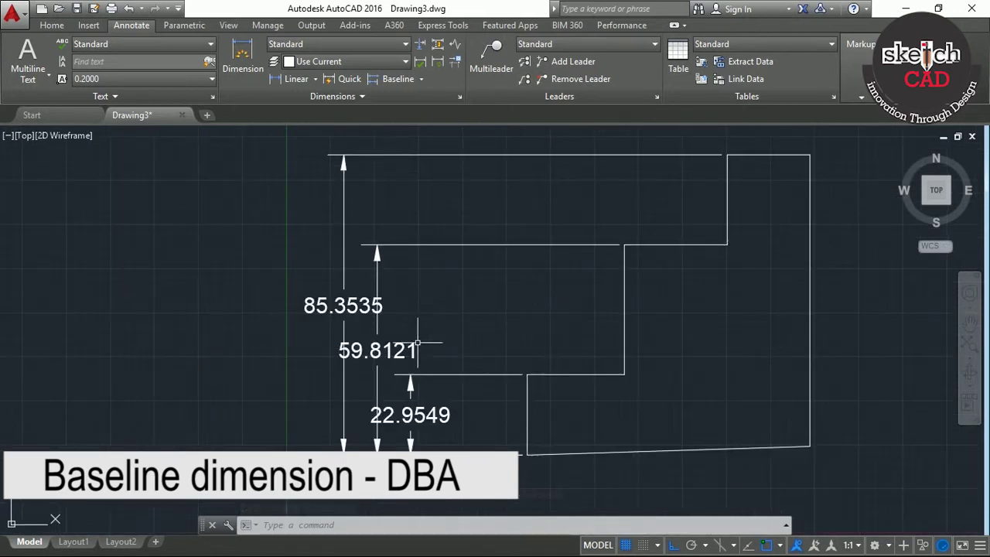
scroll(427, 325, "up", 3)
scroll(449, 290, "down", 2)
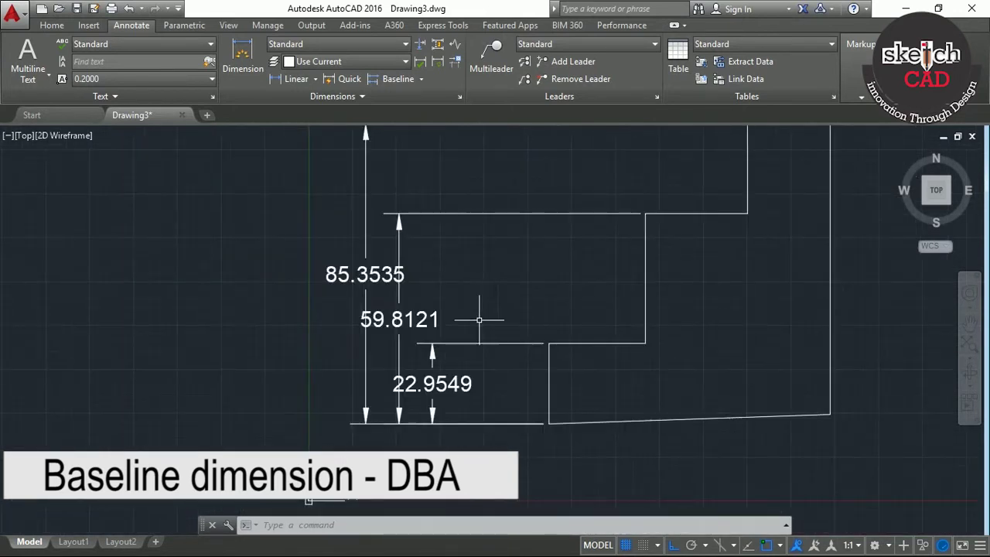
scroll(409, 353, "up", 2)
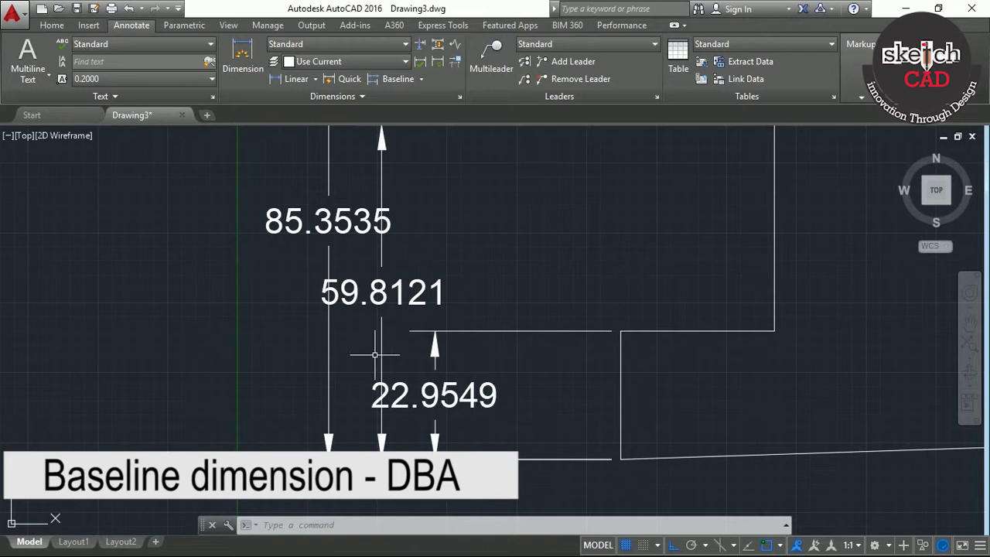
scroll(390, 349, "up", 3)
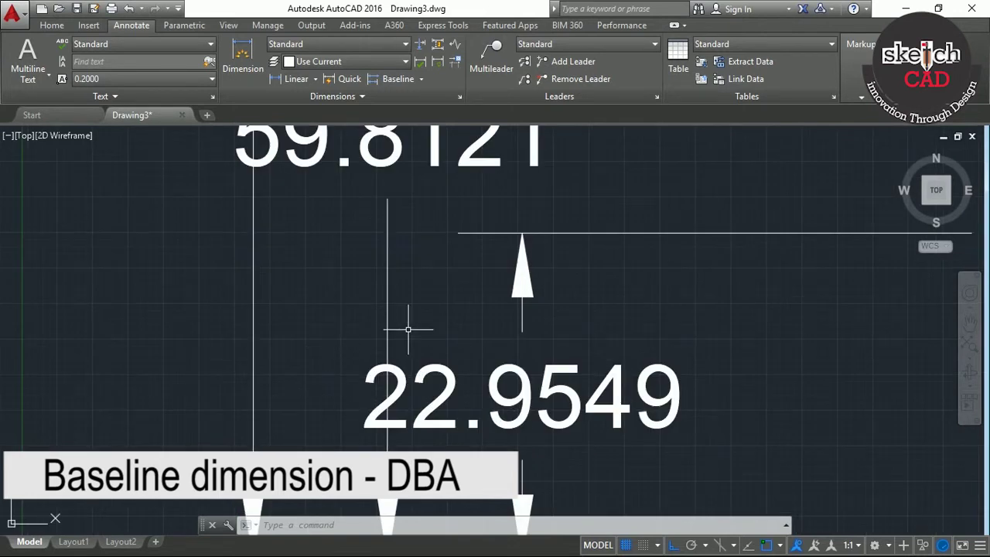
scroll(455, 346, "down", 3)
scroll(513, 305, "down", 2)
- Move the 85.3535 and 59.8121 dimension texts further left so the three dimensions sit clearly apart
left_click(398, 295)
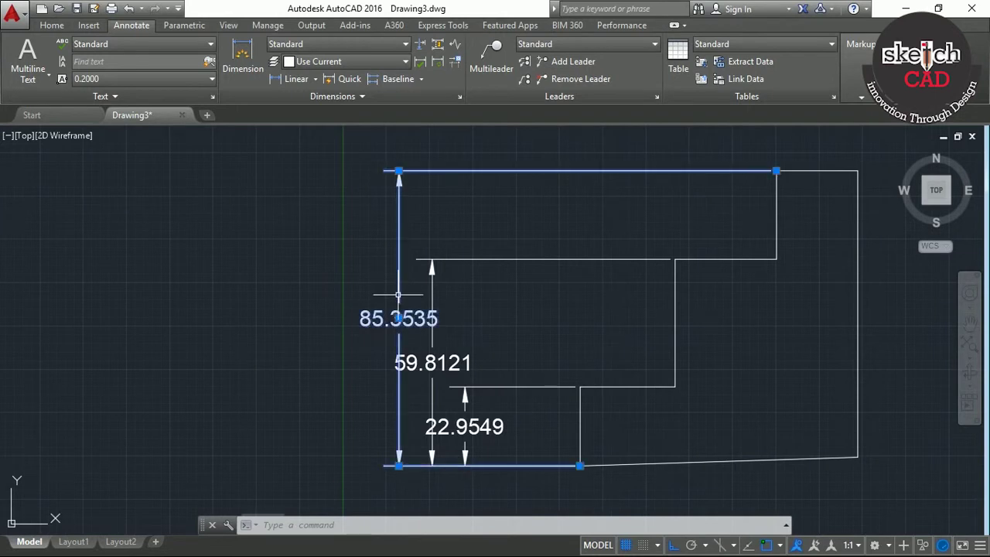
left_click(398, 317)
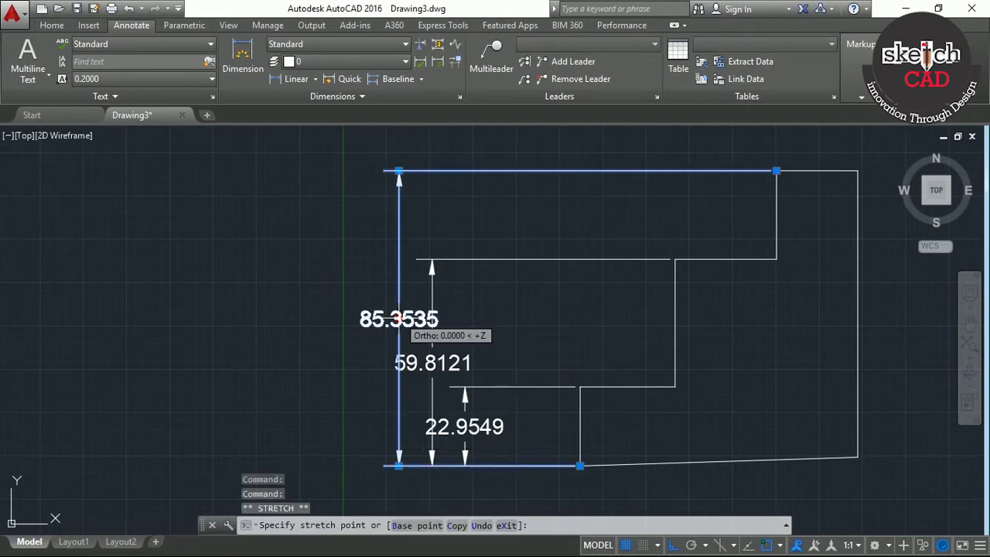
key("Escape")
left_click(432, 363)
left_click(432, 363)
key("Escape")
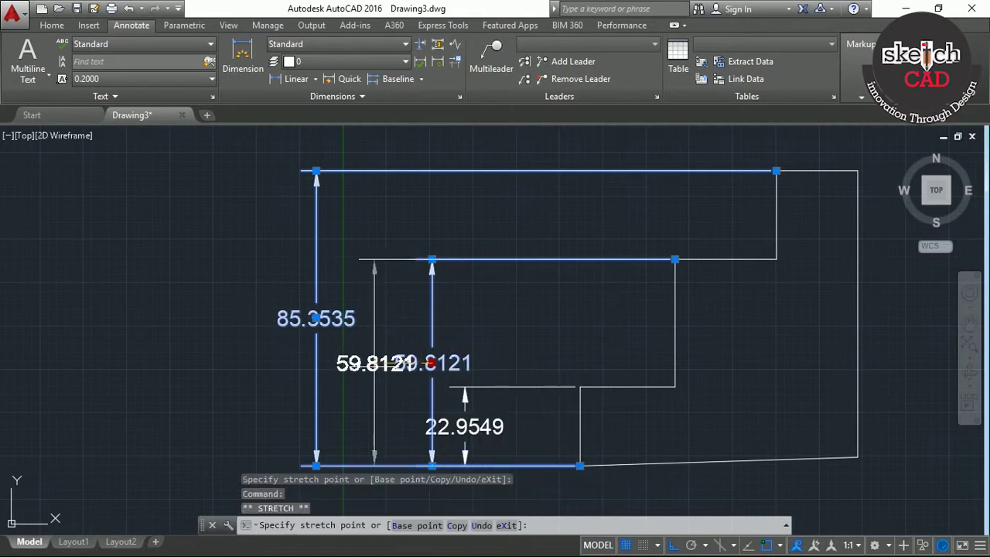
left_click(383, 363)
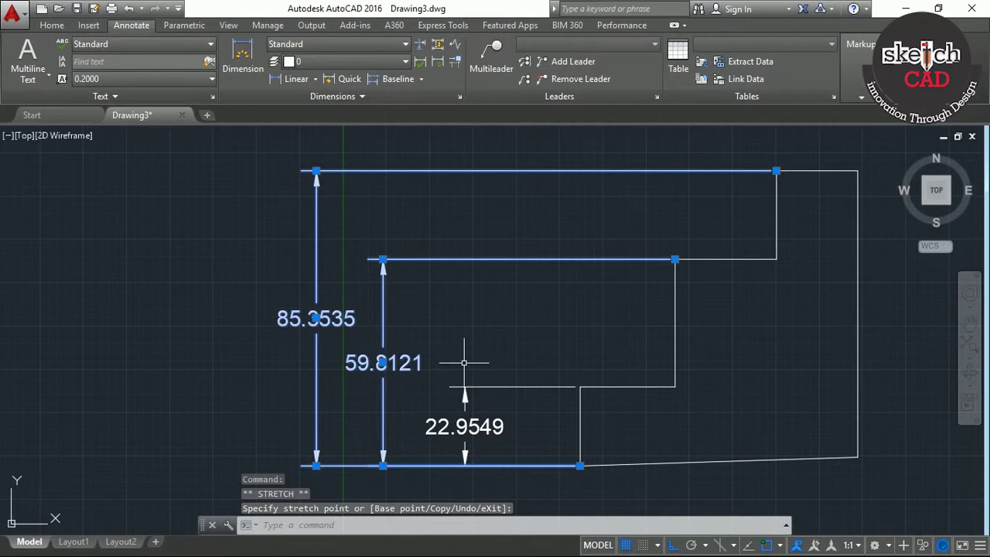
key("Escape")
scroll(495, 341, "down", 2)
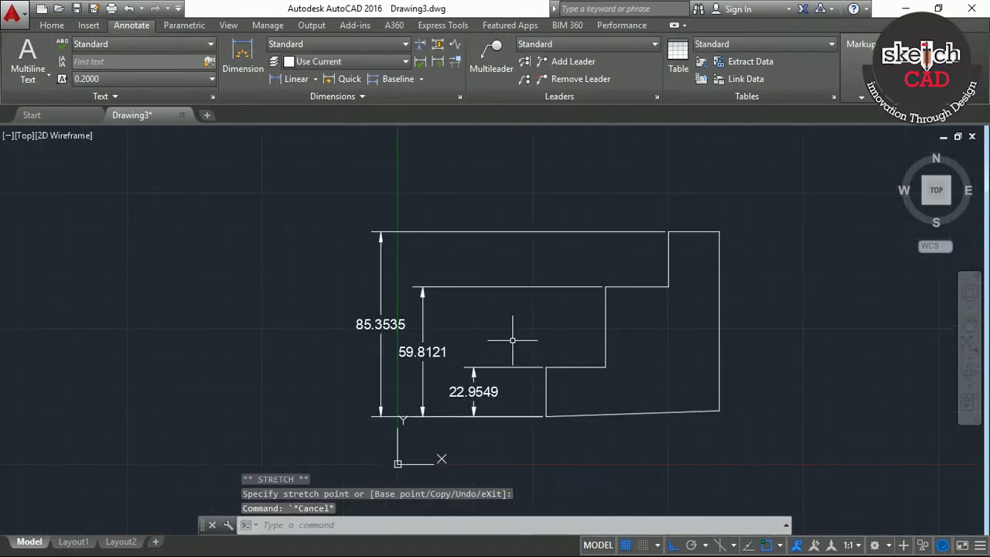
middle_click_drag(513, 339, 462, 360)
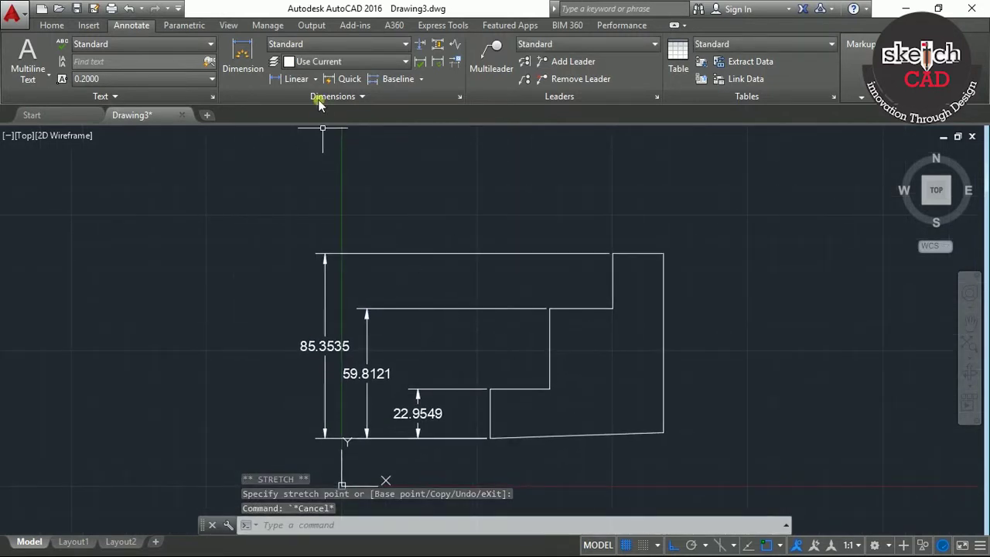
- Add a horizontal 29.1279 linear dimension between the middle and top step corners, above the shape
left_click(292, 80)
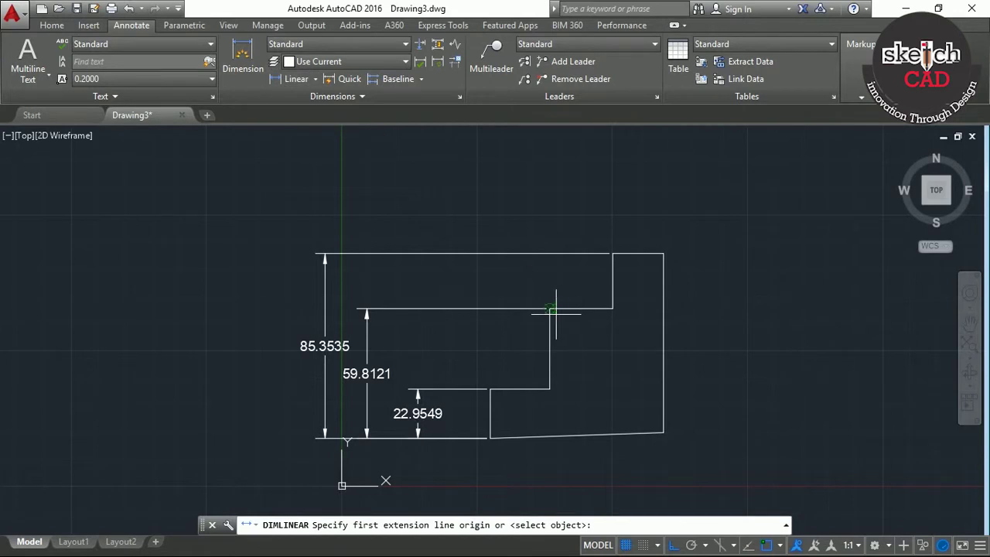
left_click(550, 308)
left_click(612, 308)
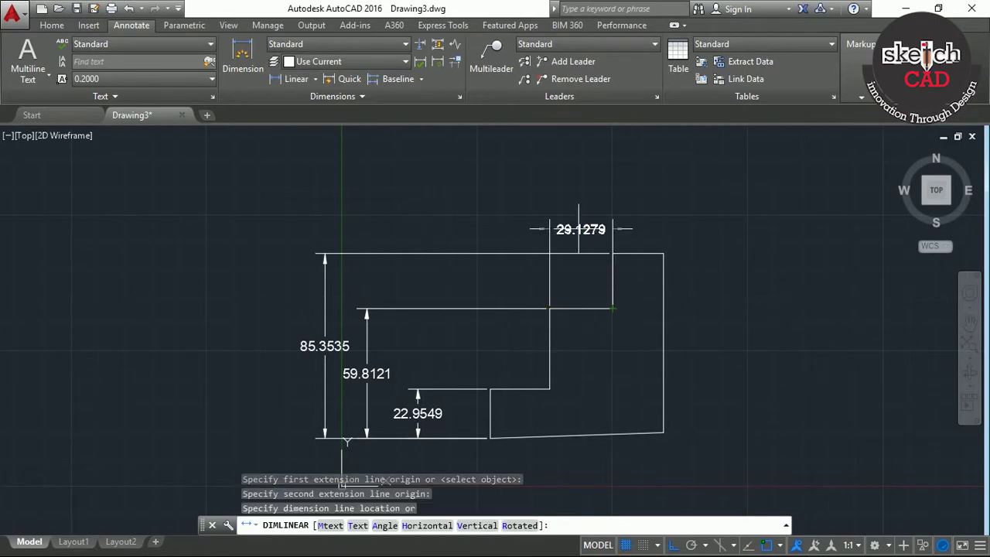
left_click(578, 229)
scroll(577, 265, "up", 4)
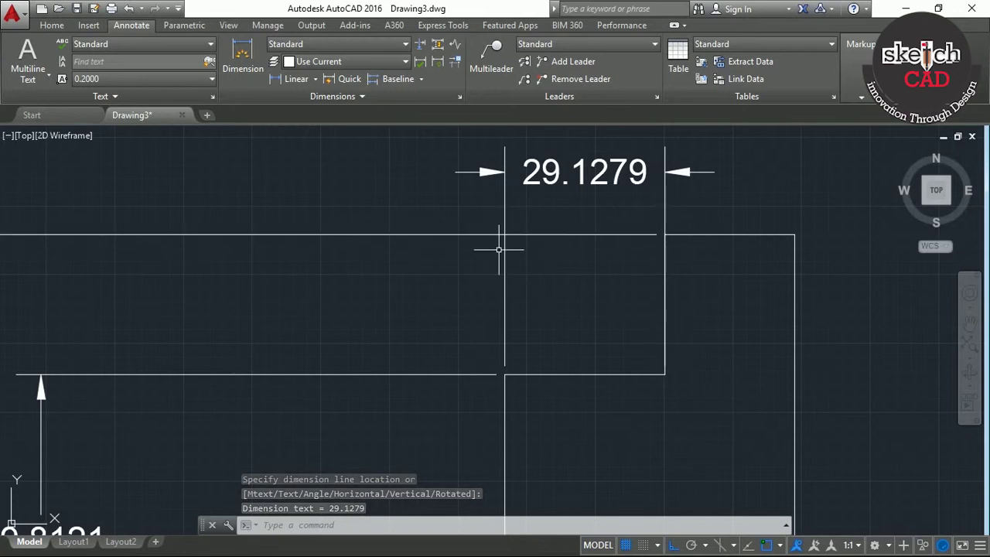
scroll(544, 302, "down", 2)
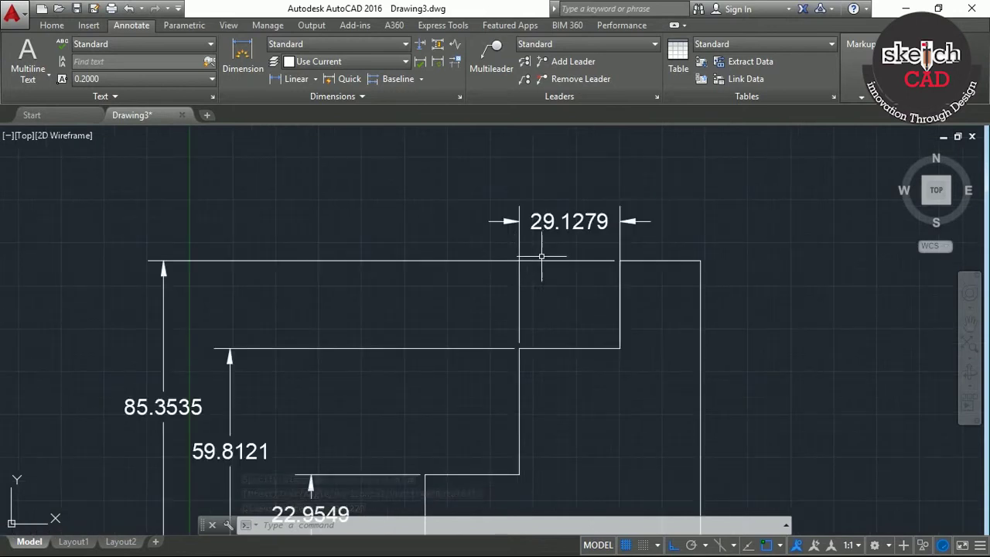
scroll(439, 283, "down", 2)
middle_click_drag(414, 304, 431, 287)
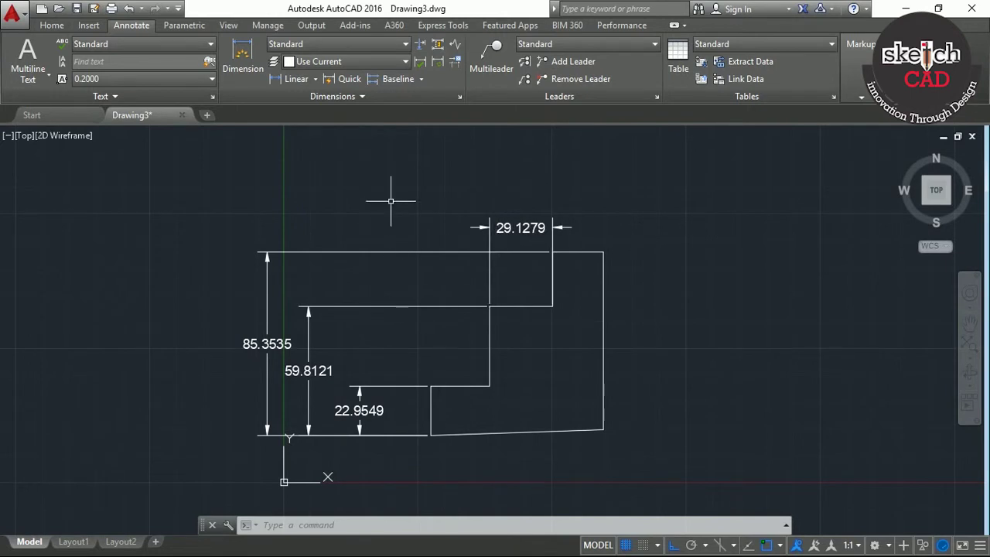
- Run DIM, cancel it, and begin entering the dimension-break command
type("DIM")
key("Return")
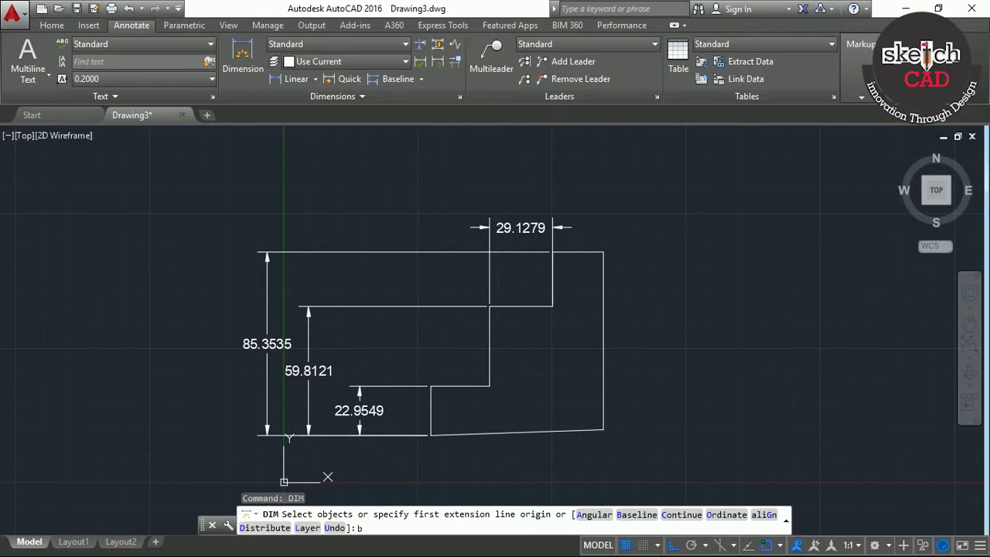
key("Escape")
scroll(513, 256, "up", 2)
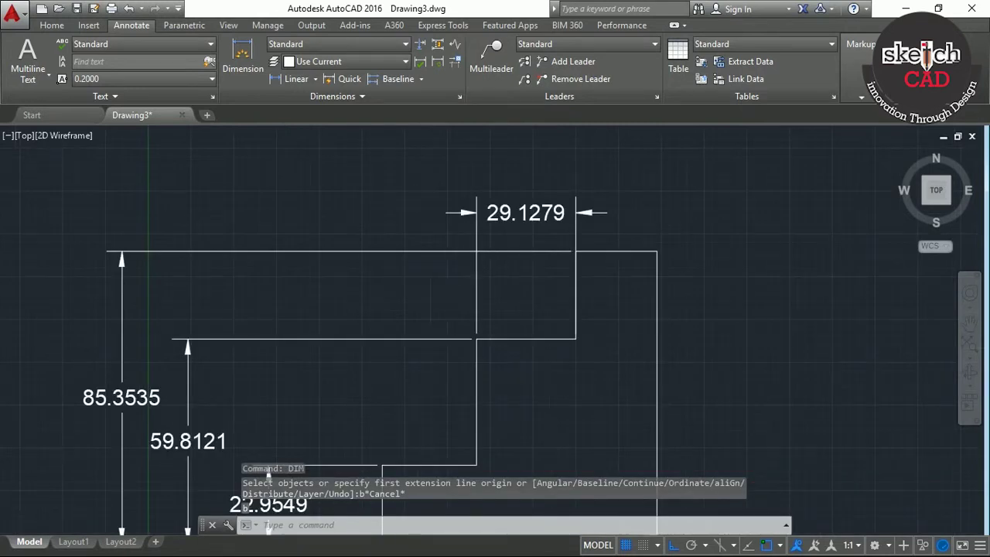
scroll(453, 276, "down", 2)
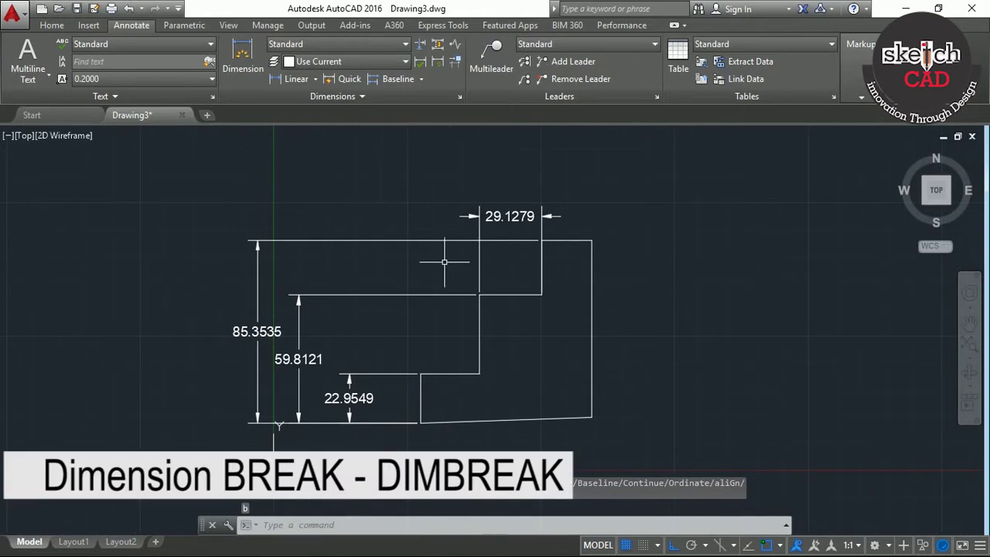
type("d")
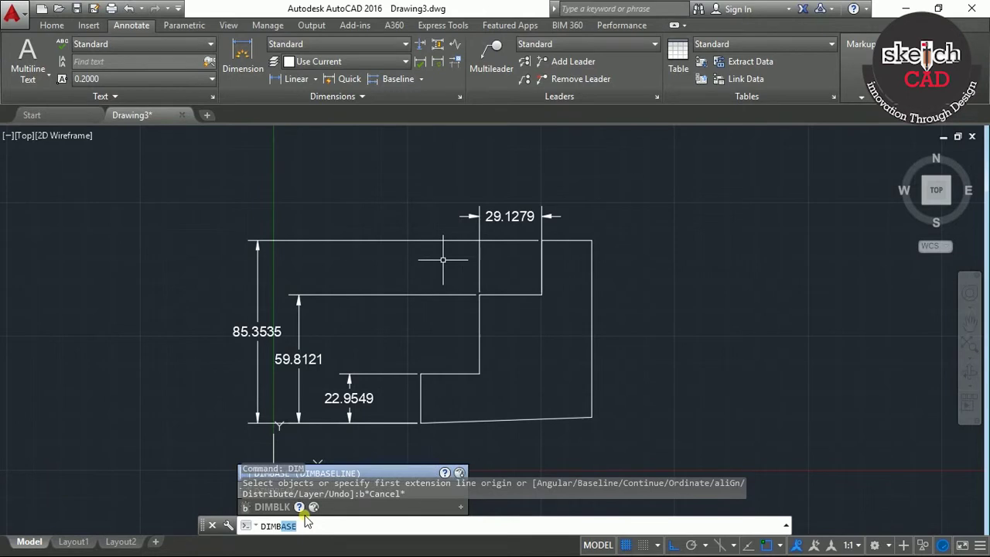
type("Ra")
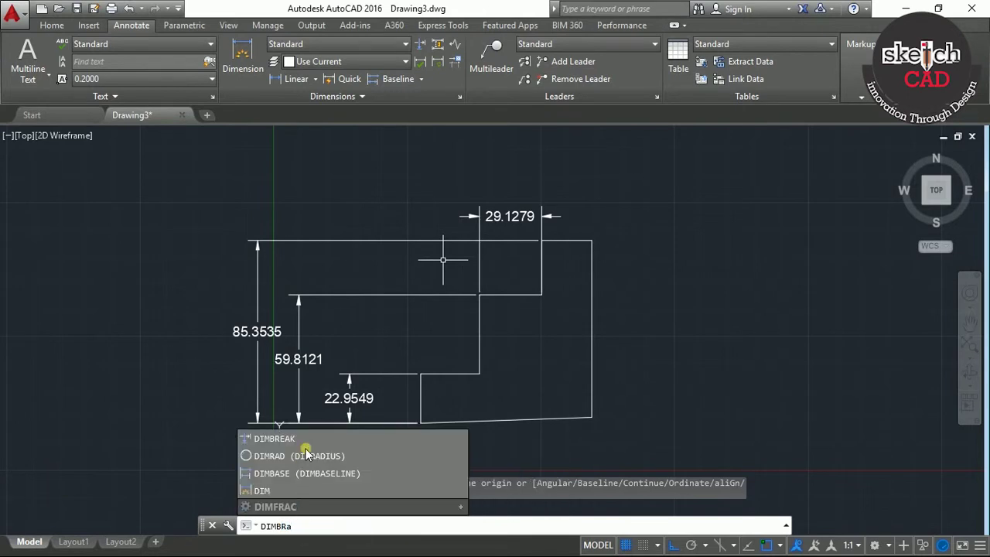
- Apply an automatic break to the 29.1279 dimension where its extension line crosses the outline
left_click(282, 440)
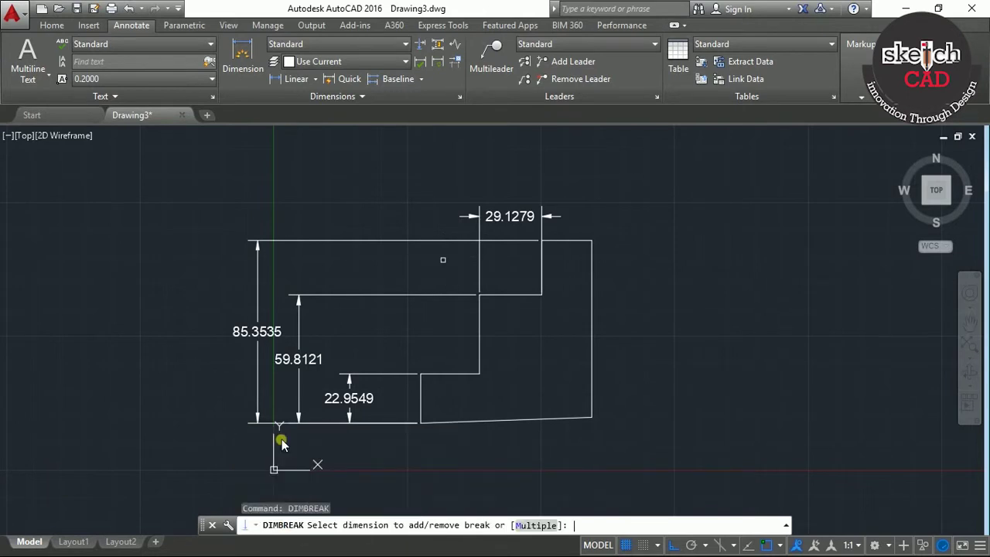
scroll(482, 234, "up", 3)
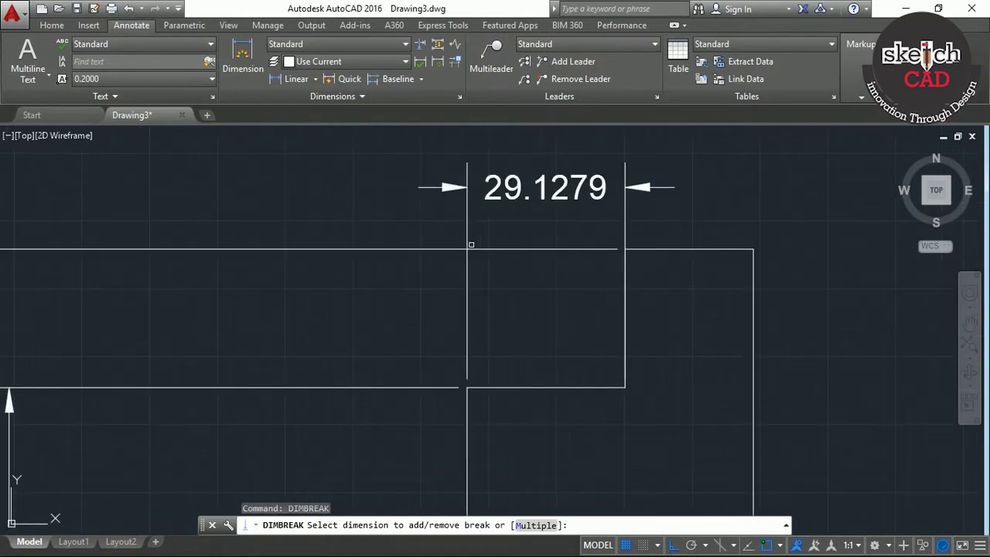
left_click(467, 229)
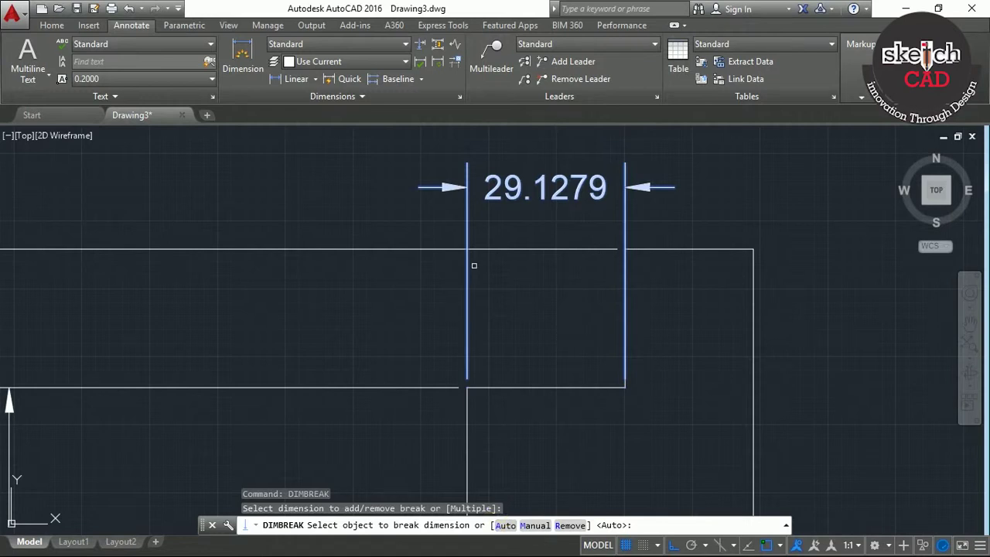
key("Return")
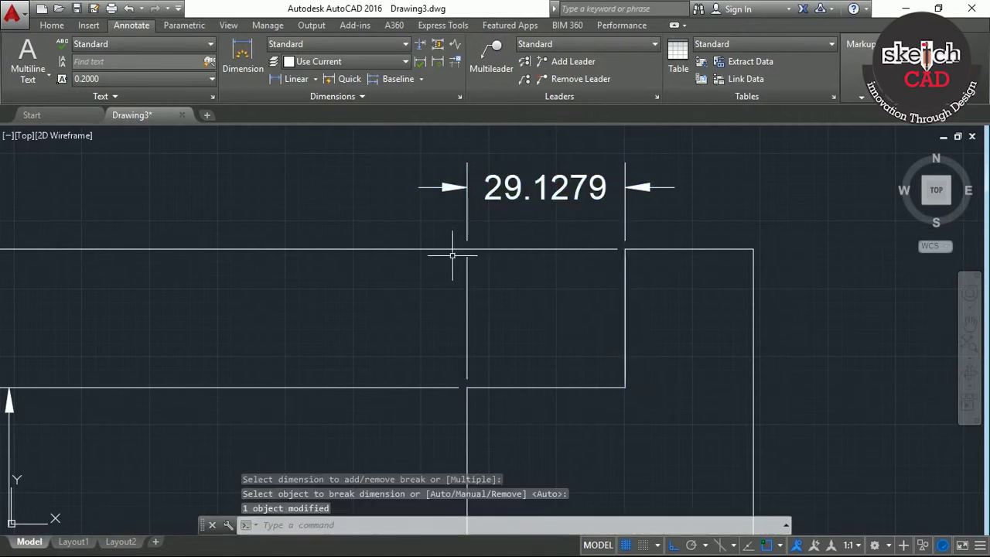
scroll(456, 251, "up", 3)
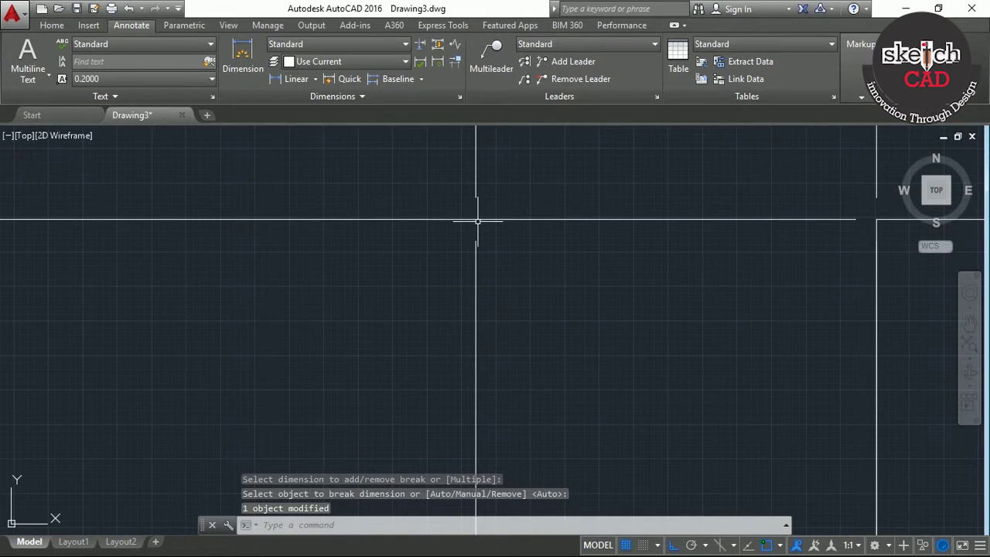
scroll(477, 221, "down", 3)
scroll(572, 267, "down", 2)
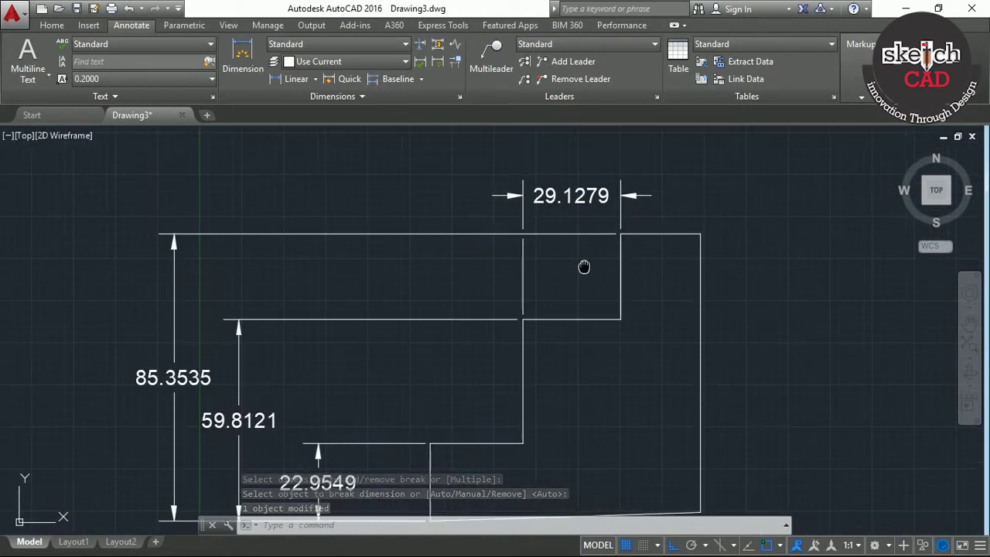
middle_click_drag(579, 270, 664, 286)
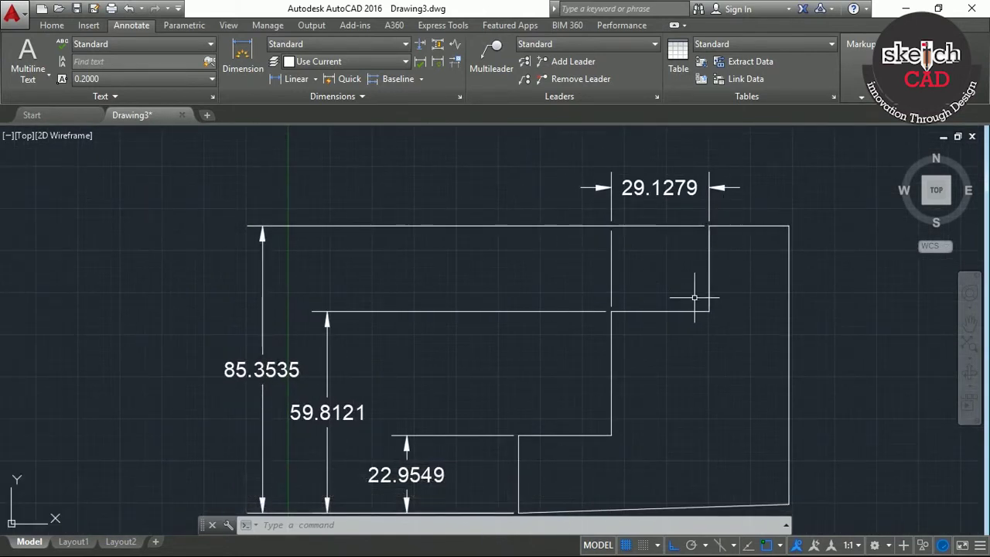
scroll(637, 348, "down", 2)
middle_click_drag(638, 350, 588, 329)
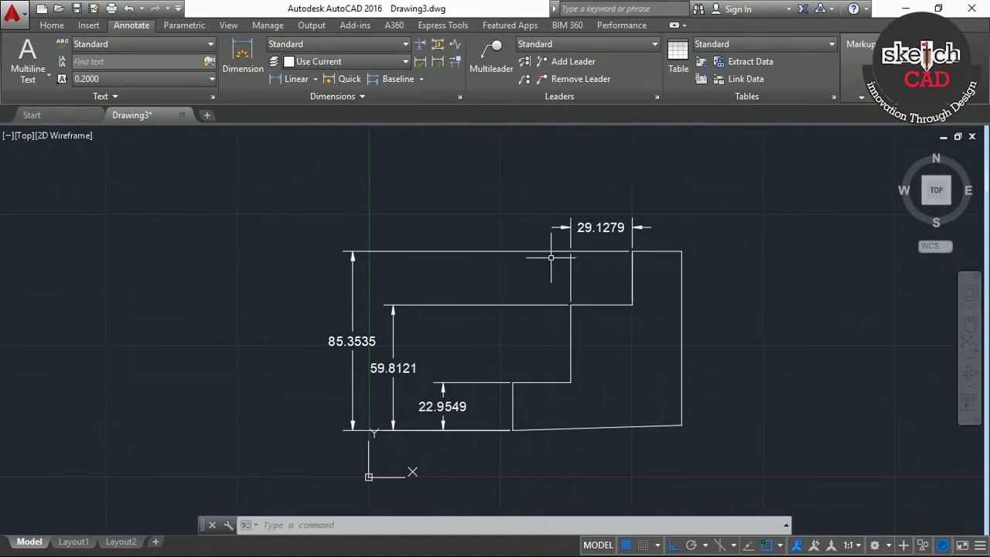
scroll(593, 287, "up", 2)
middle_click_drag(597, 276, 602, 259)
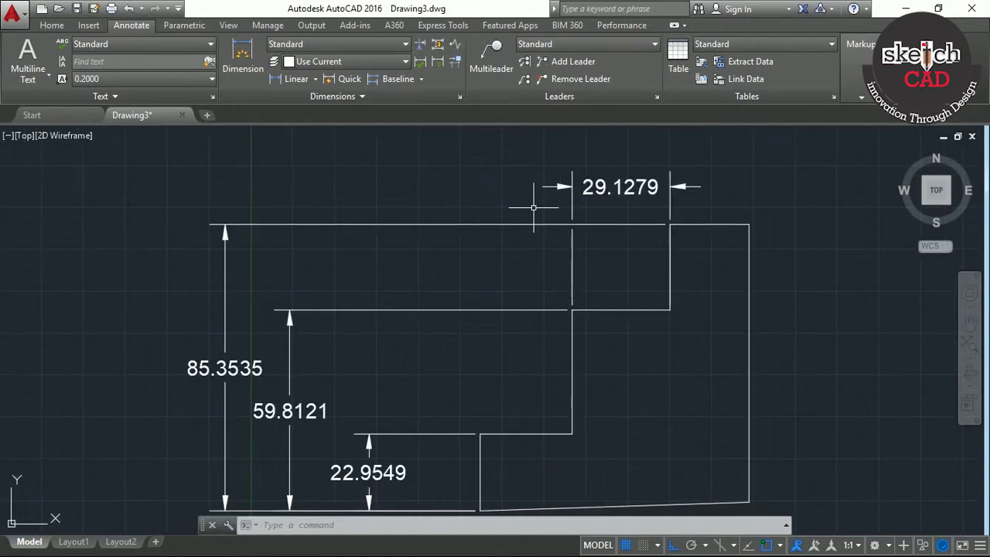
scroll(534, 207, "down", 2)
scroll(462, 307, "up", 2)
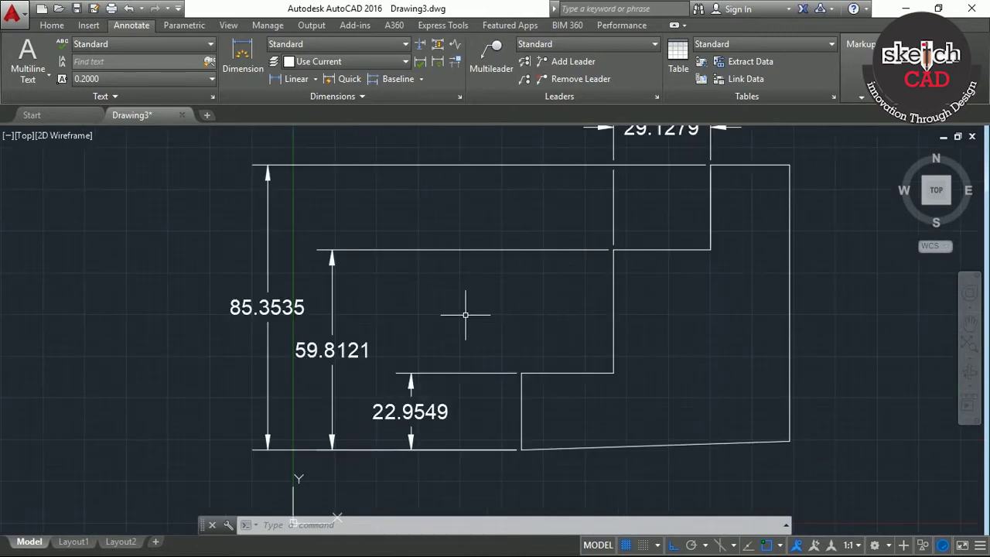
type("DIMsp")
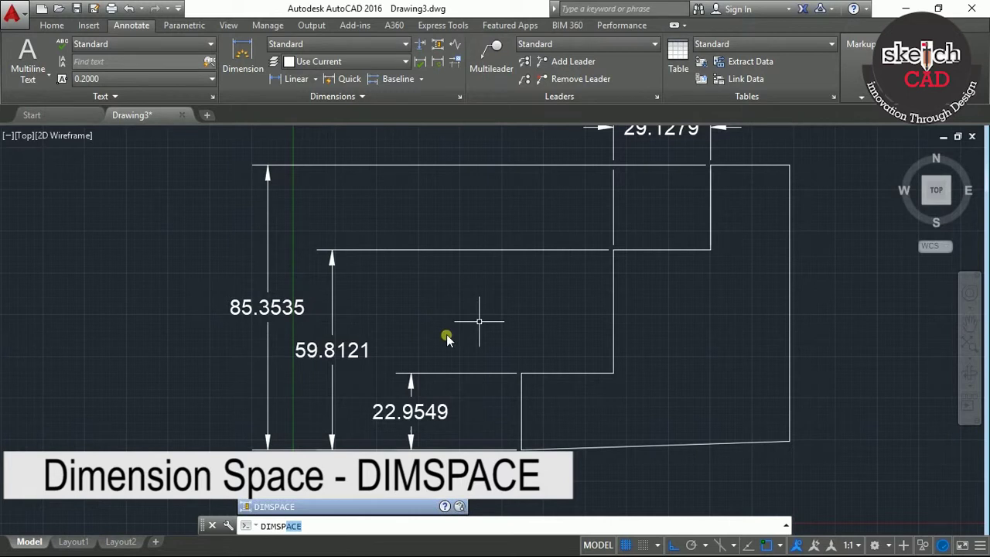
- Space the 59.8121 and 85.3535 dimensions automatically from the 22.9549 base dimension with DIMSPACE
left_click(255, 508)
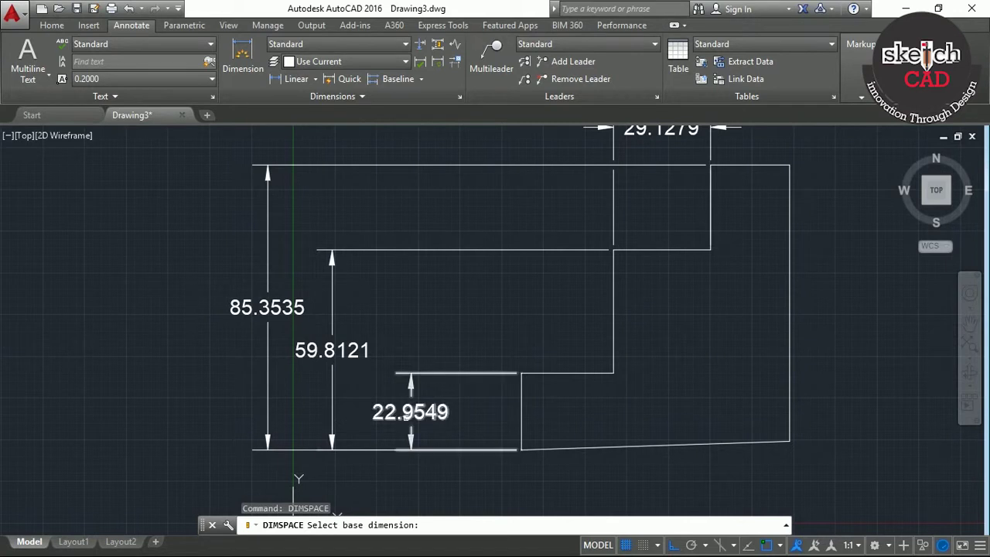
left_click(408, 416)
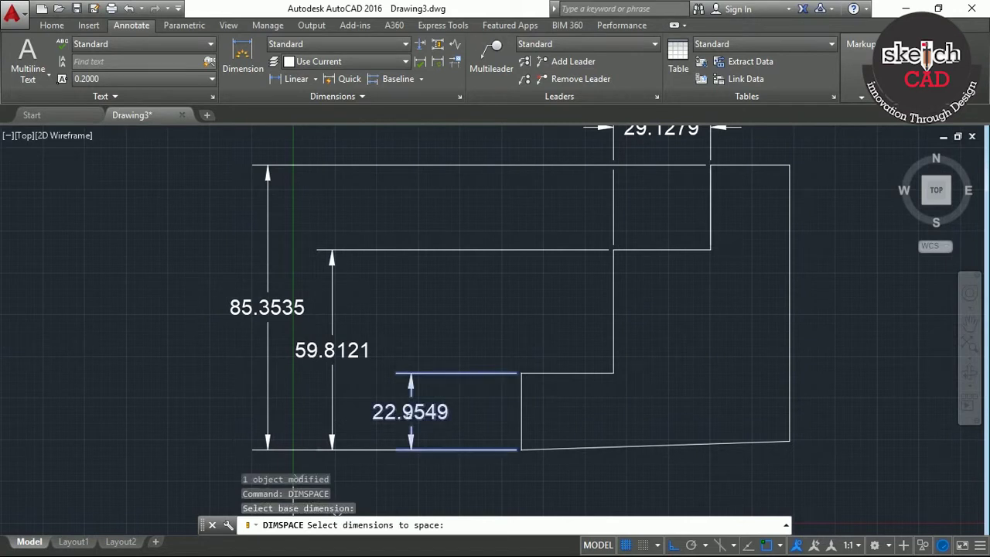
left_click(332, 410)
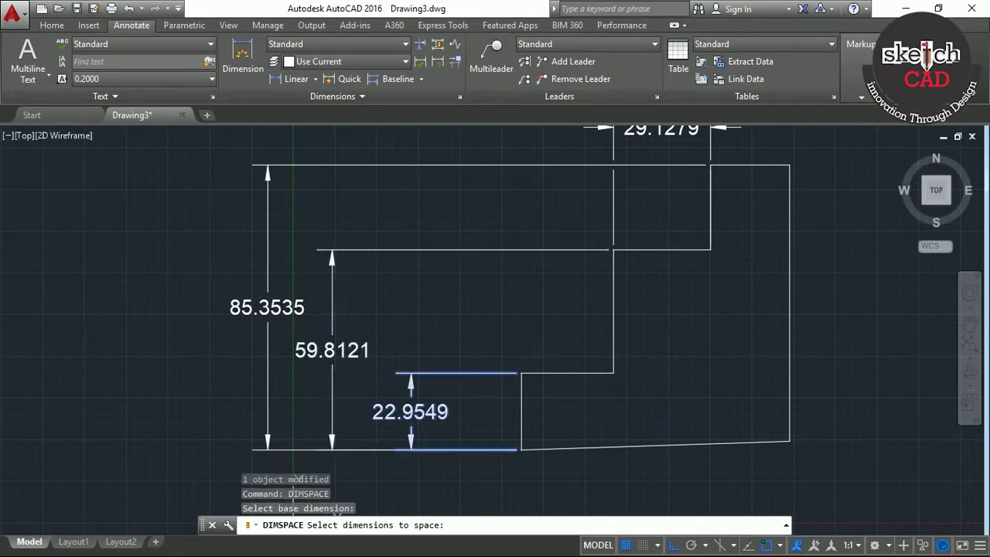
left_click(266, 401)
key("Return")
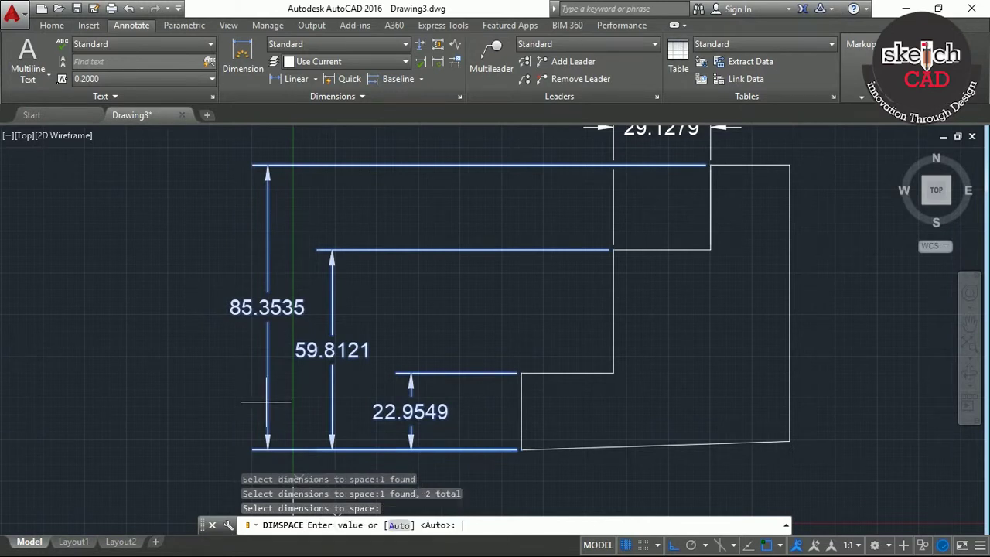
left_click(400, 526)
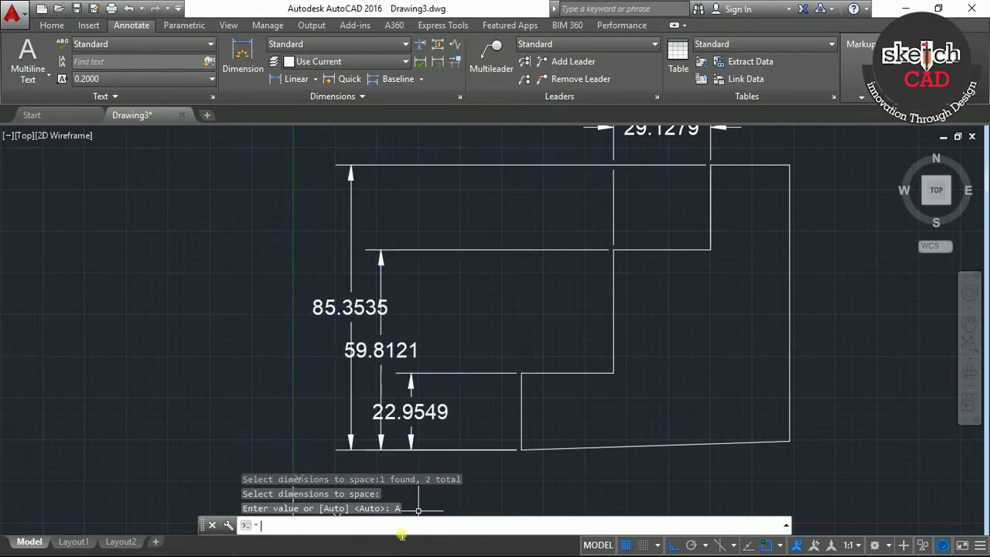
scroll(376, 385, "up", 2)
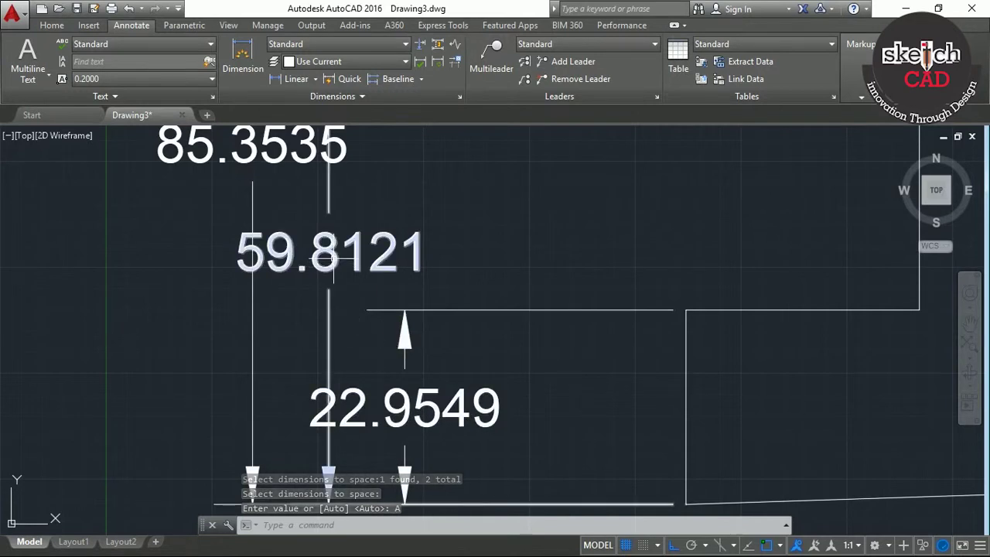
scroll(324, 261, "down", 3)
scroll(315, 274, "down", 2)
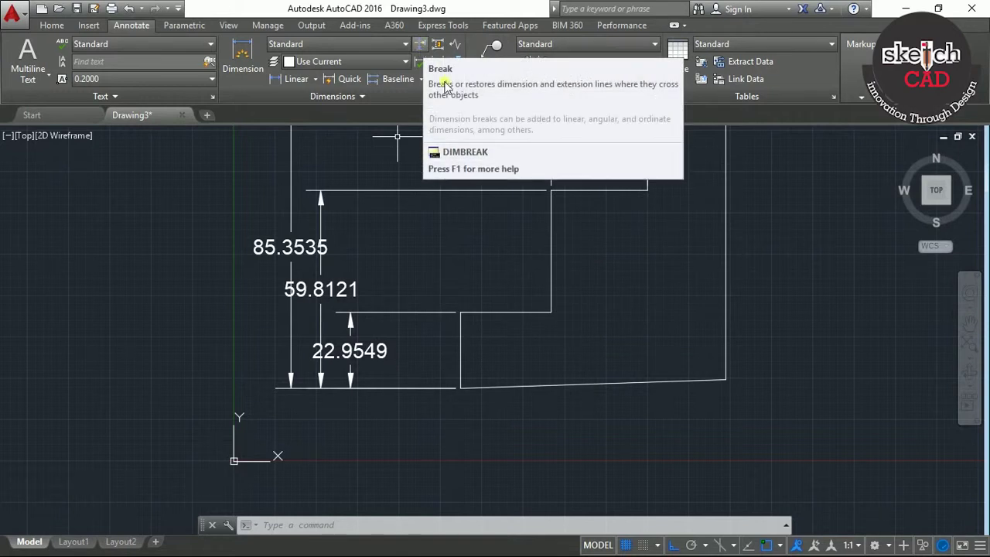
- Pan and zoom to reframe the dimensioned part views on Layout3 of 991.dwg
scroll(449, 267, "down", 2)
middle_click_drag(453, 254, 413, 336)
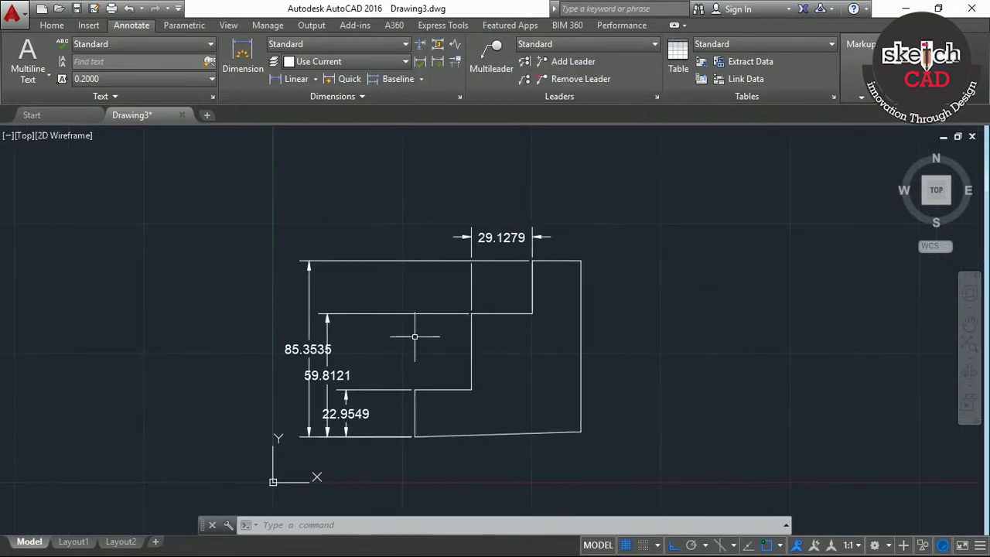
scroll(415, 335, "up", 2)
middle_click_drag(431, 269, 426, 250)
scroll(426, 253, "down", 2)
scroll(426, 256, "down", 1)
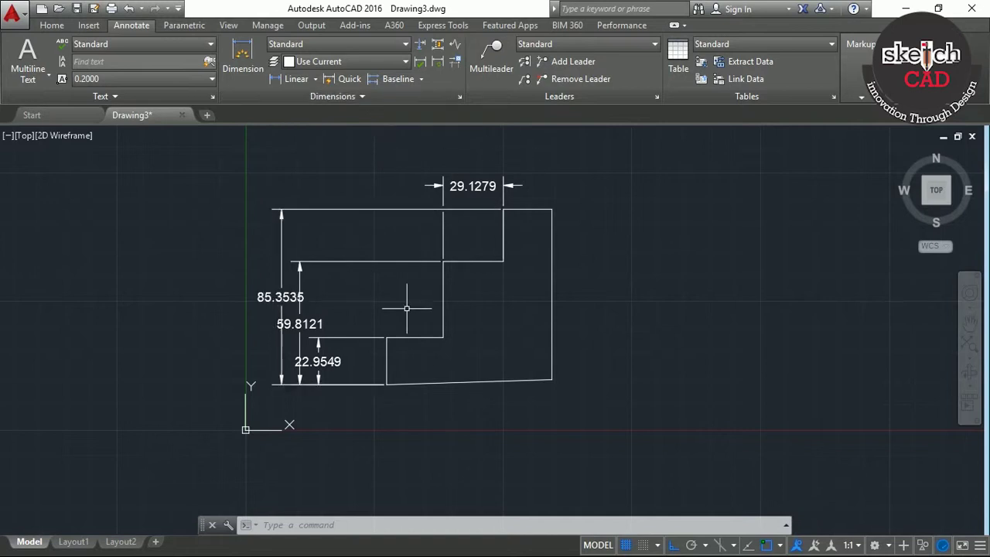
middle_click_drag(617, 329, 615, 357)
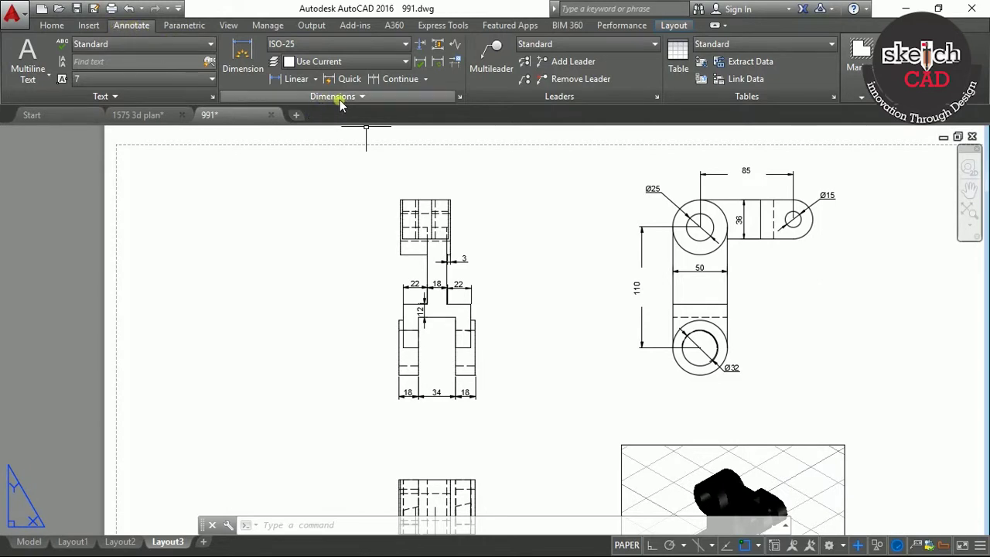
- Add a 46 linear dimension across the top edge of the upper left view, placed above it
left_click(297, 78)
scroll(407, 207, "up", 4)
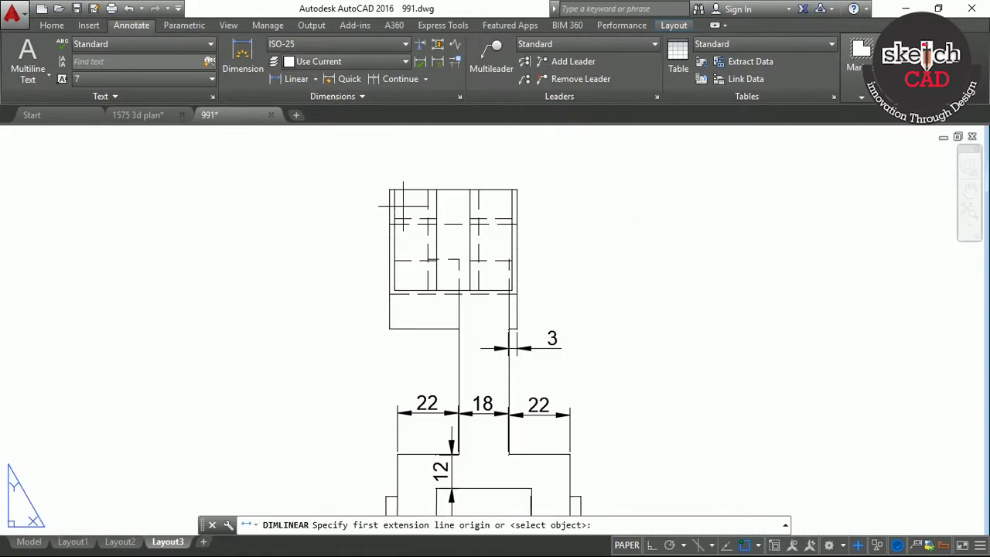
left_click(389, 190)
left_click(516, 190)
left_click(523, 156)
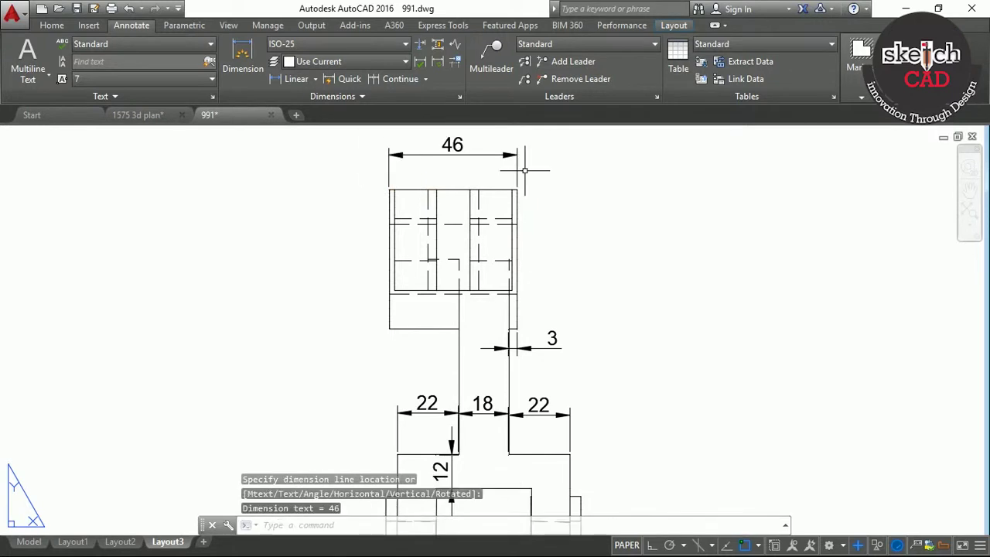
scroll(573, 229, "down", 5)
scroll(475, 271, "up", 2)
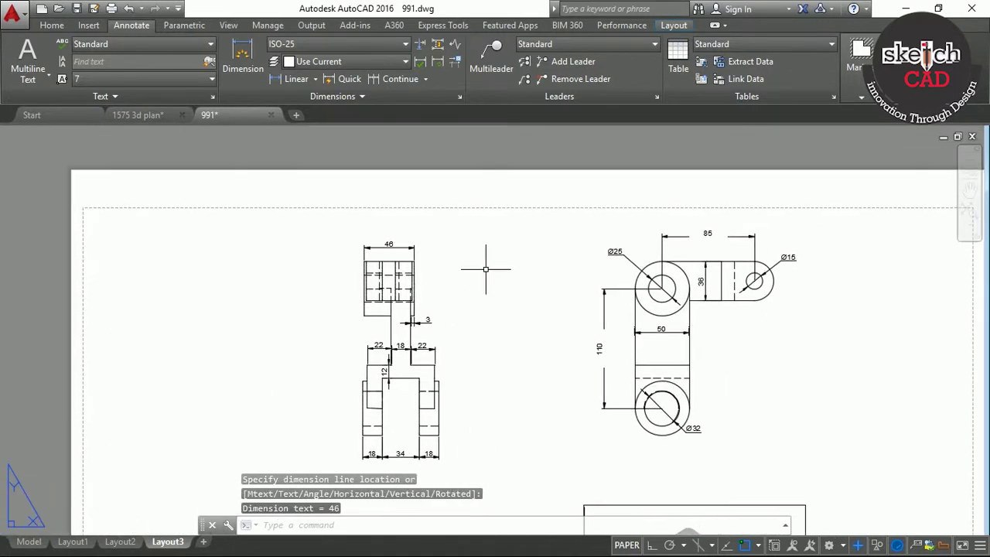
scroll(546, 294, "up", 1)
scroll(534, 294, "up", 1)
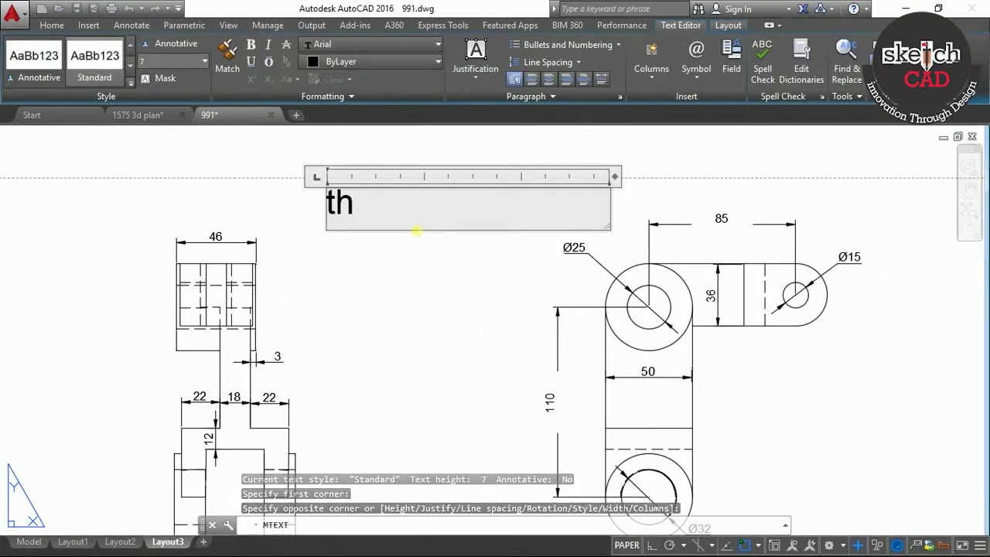
- Complete the multiline text so it reads 'thank you' and close the text editor
type("ank you")
left_click(465, 275)
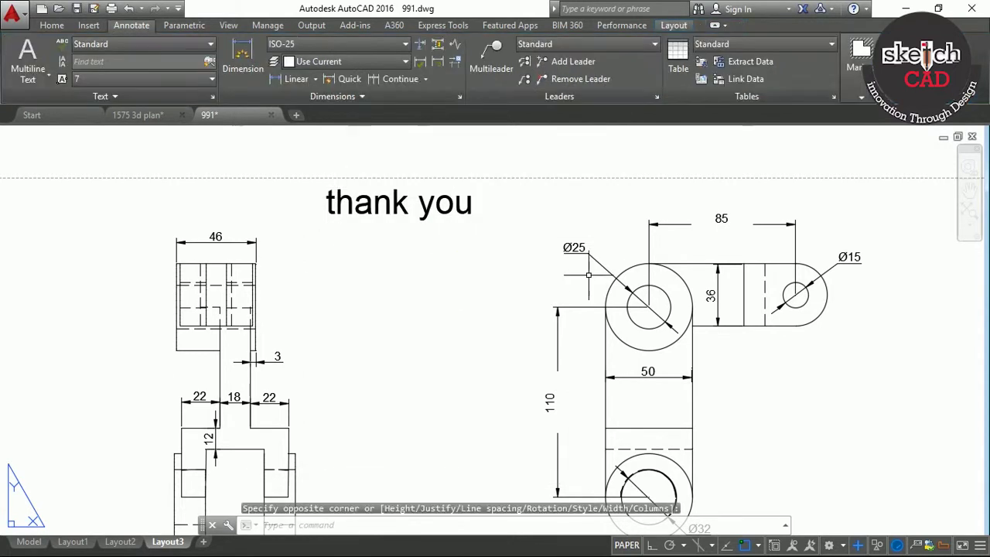